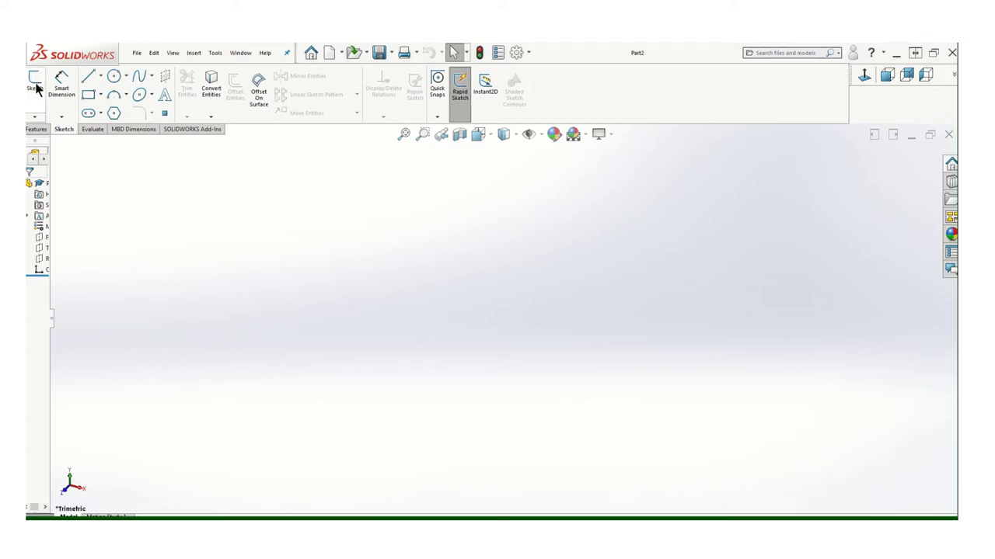
Step: Draw a closed five-line screw half-profile on the Front Plane, starting and ending at the origin
click(35, 81)
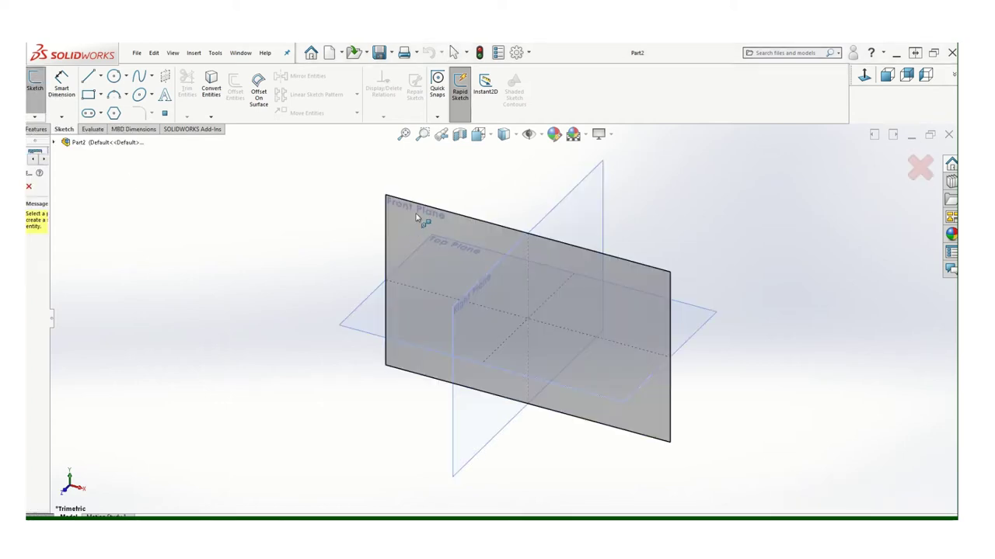
click(412, 212)
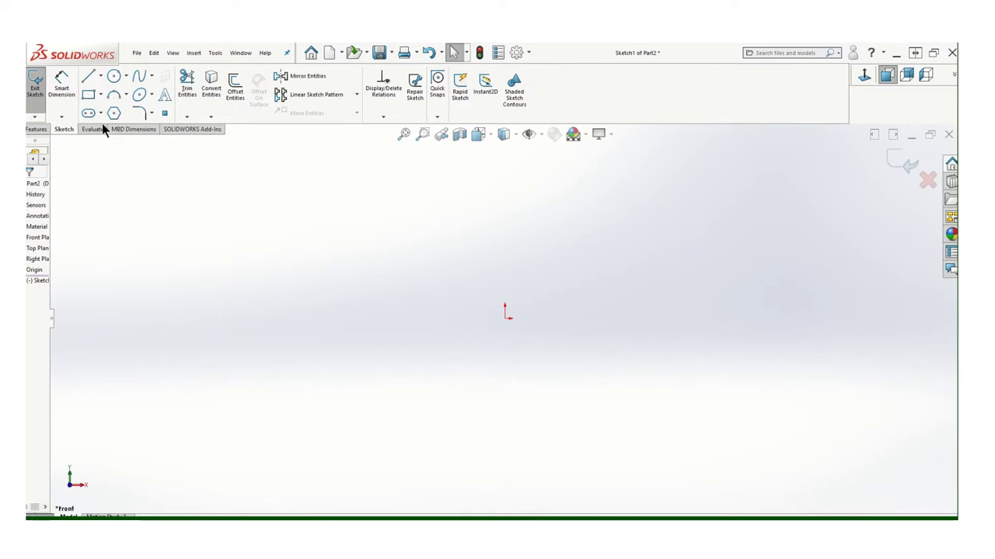
click(88, 75)
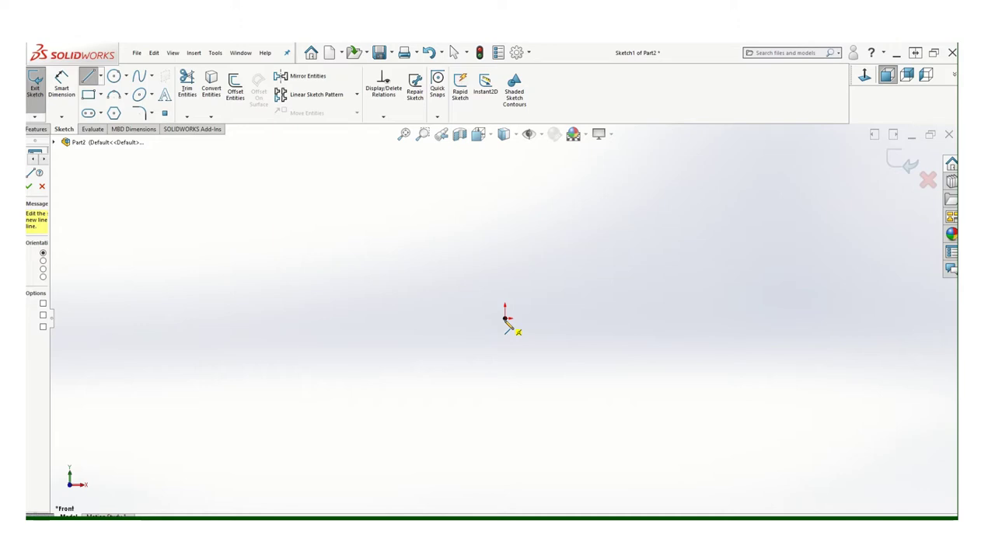
click(505, 318)
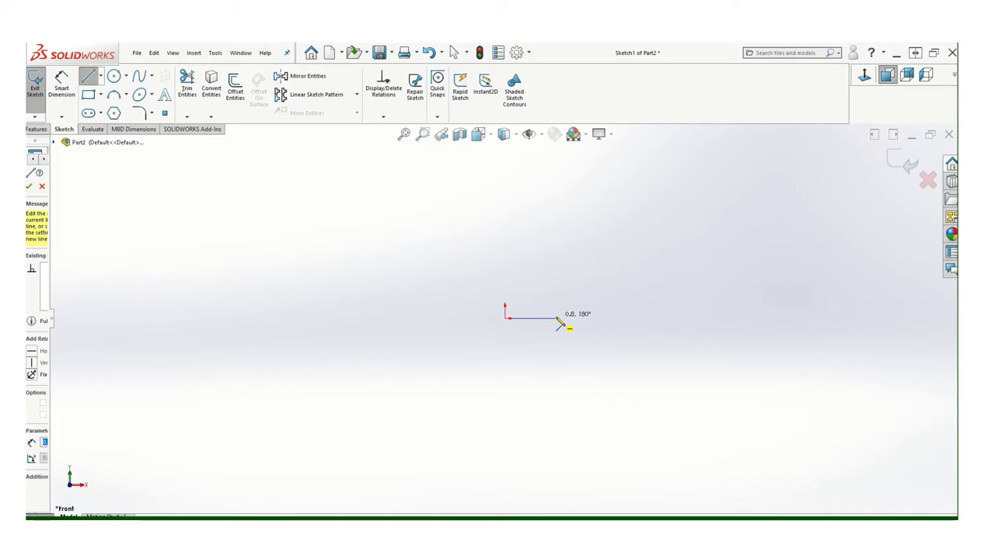
click(556, 320)
click(534, 345)
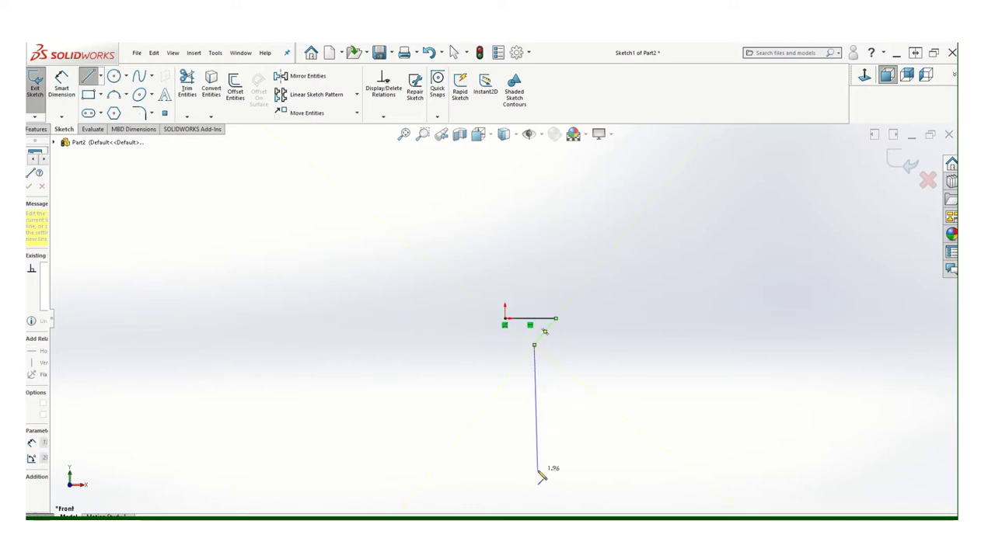
click(536, 469)
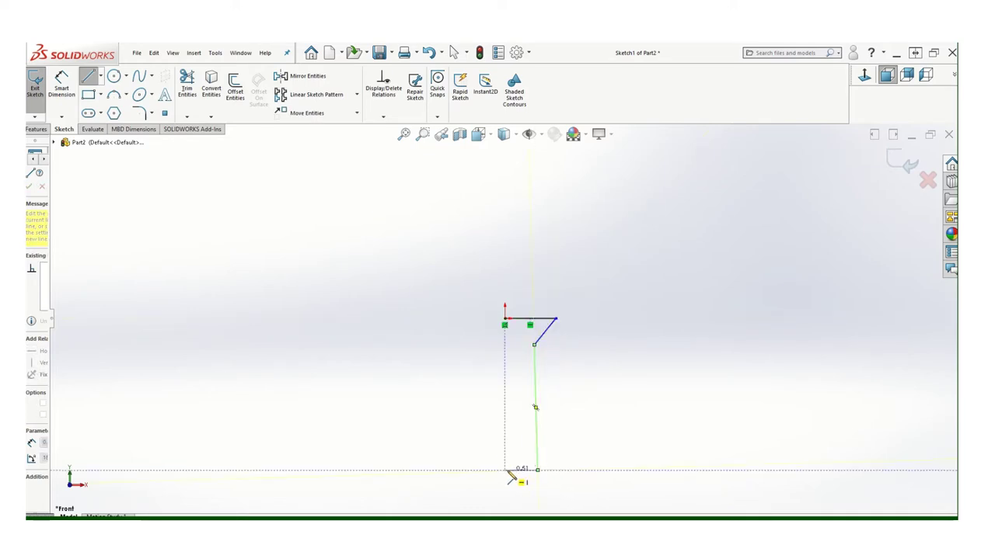
click(504, 469)
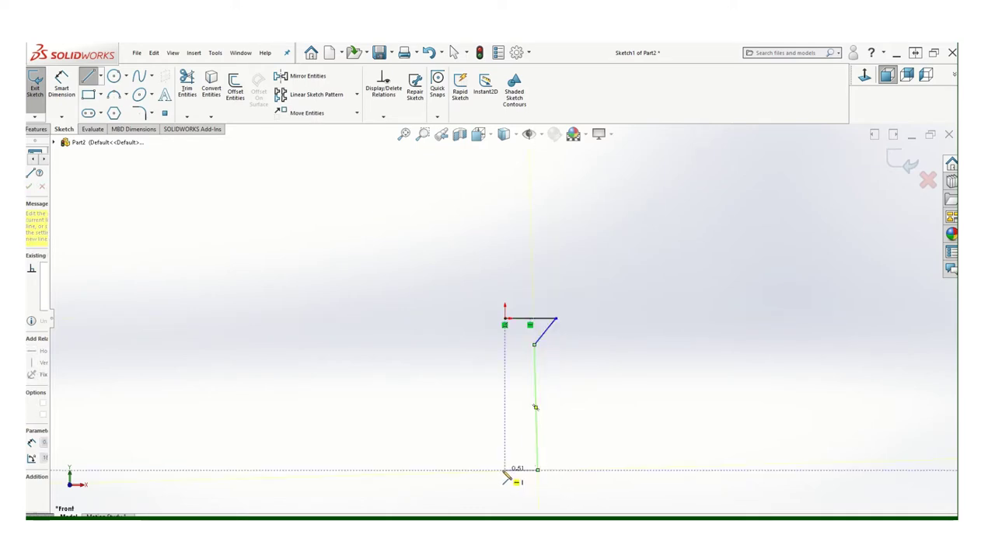
click(504, 319)
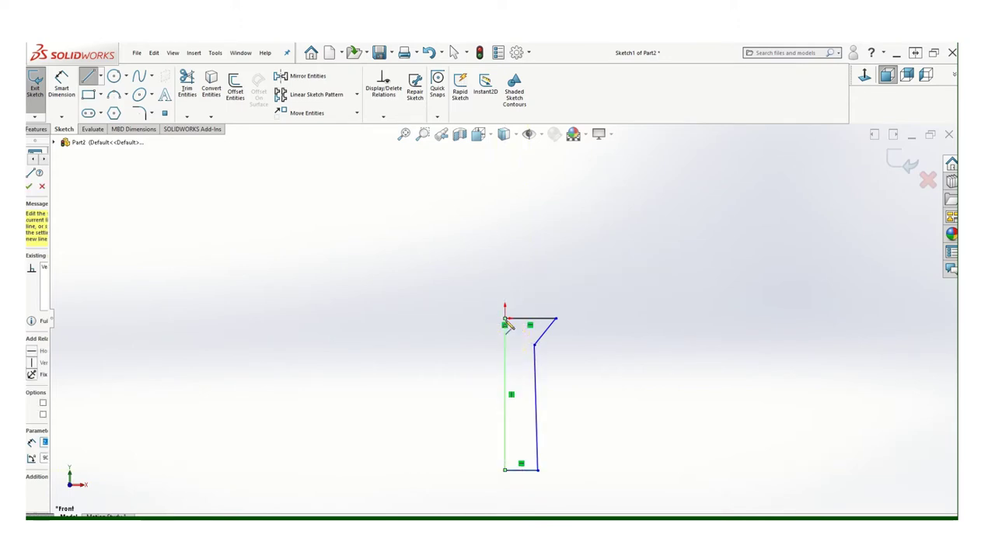
scroll(699, 451, down, 2)
Step: Dimension the profile's top head edge to .39
key(Escape)
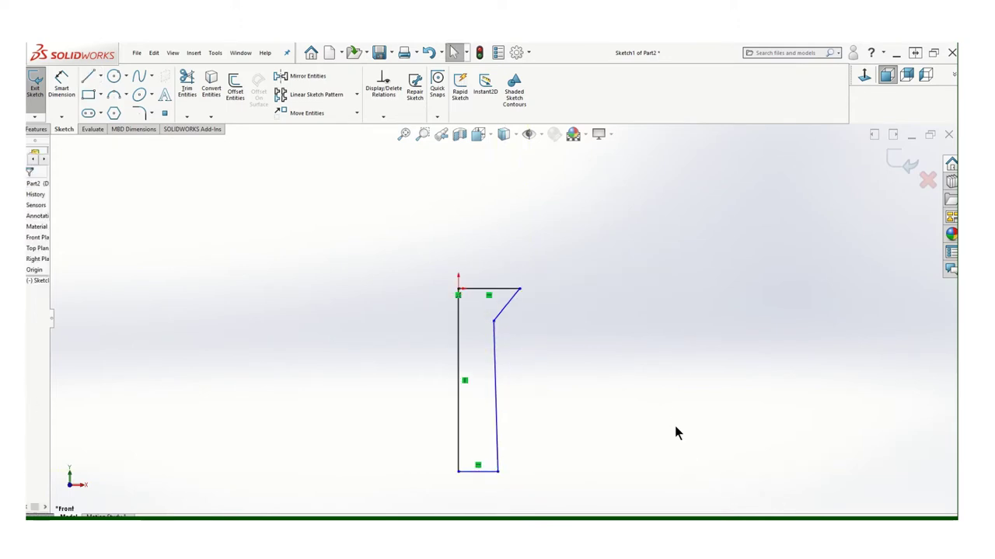
scroll(652, 412, down, 2)
scroll(575, 399, up, 2)
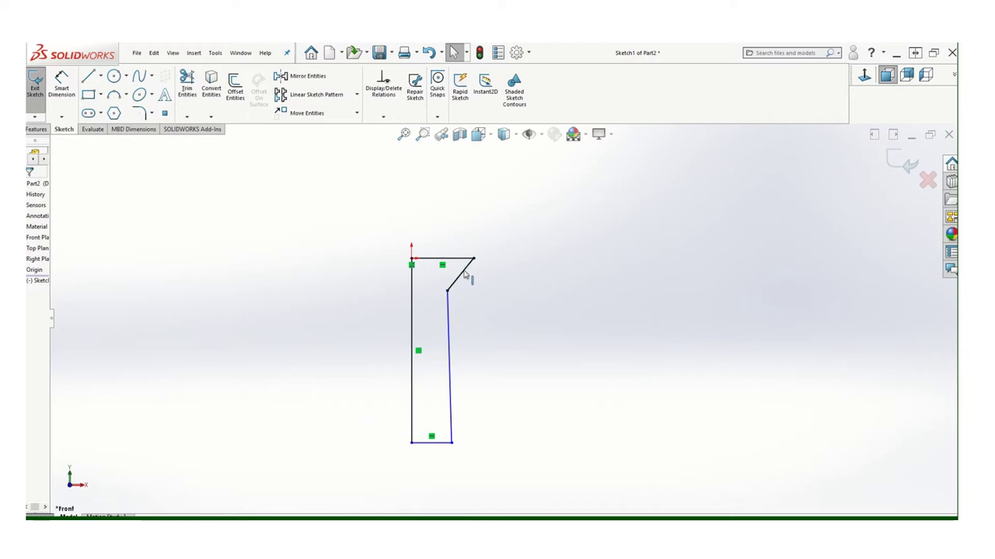
click(62, 83)
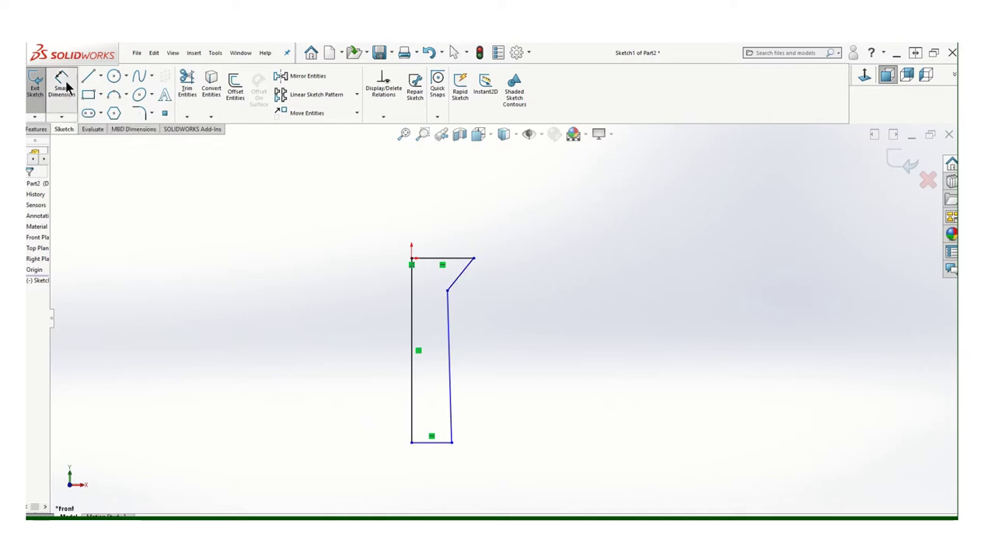
click(445, 258)
click(443, 223)
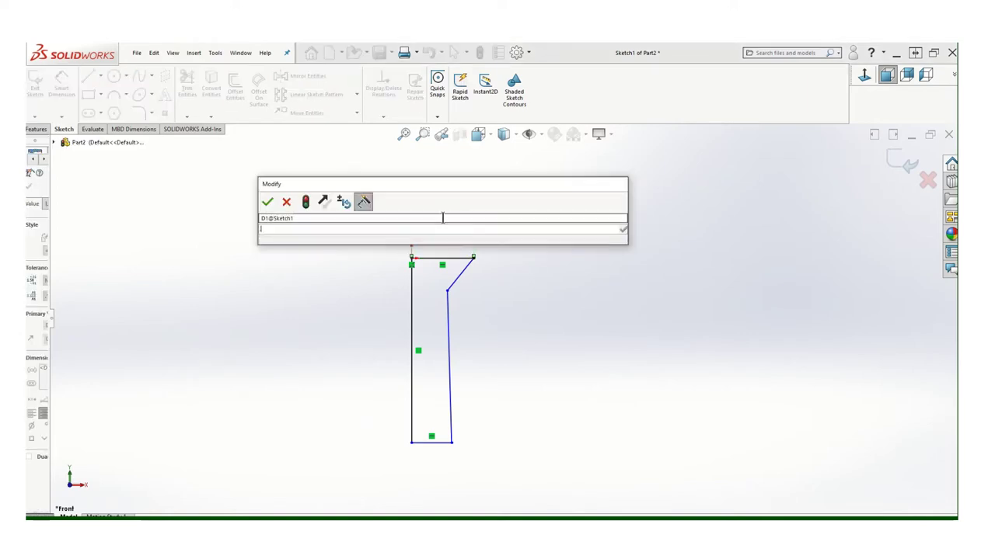
key(Return)
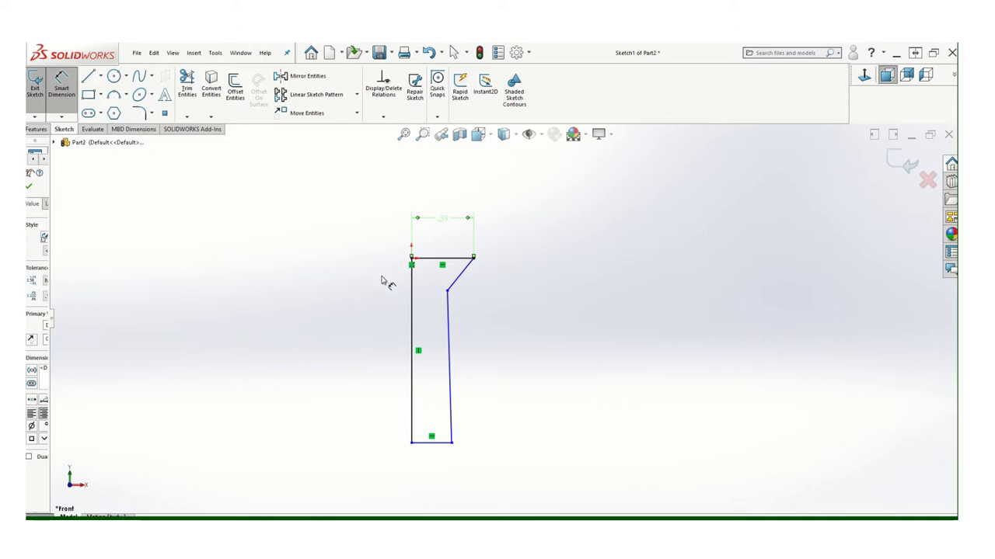
Step: Set the angle between the slanted head edge and the axis line to 41°
click(463, 289)
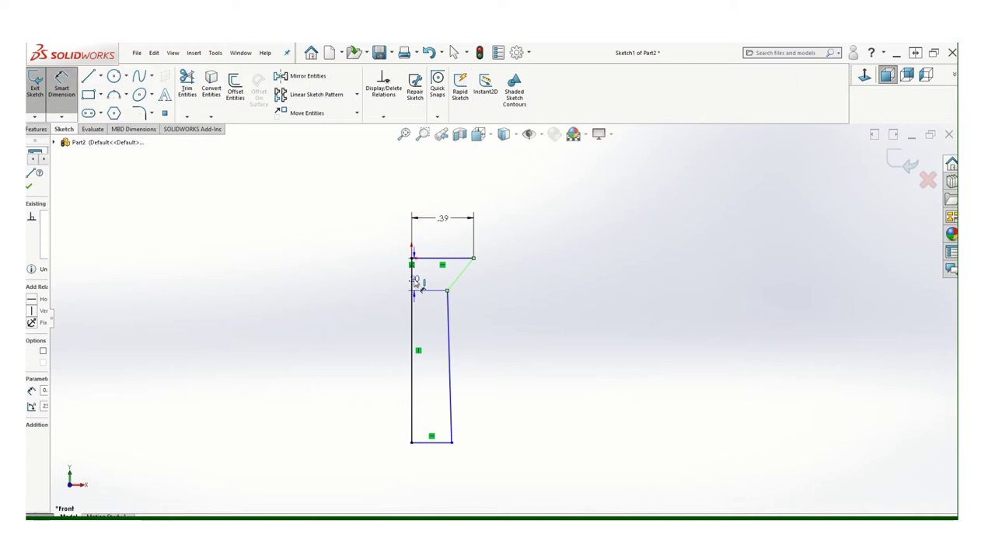
click(412, 277)
click(447, 241)
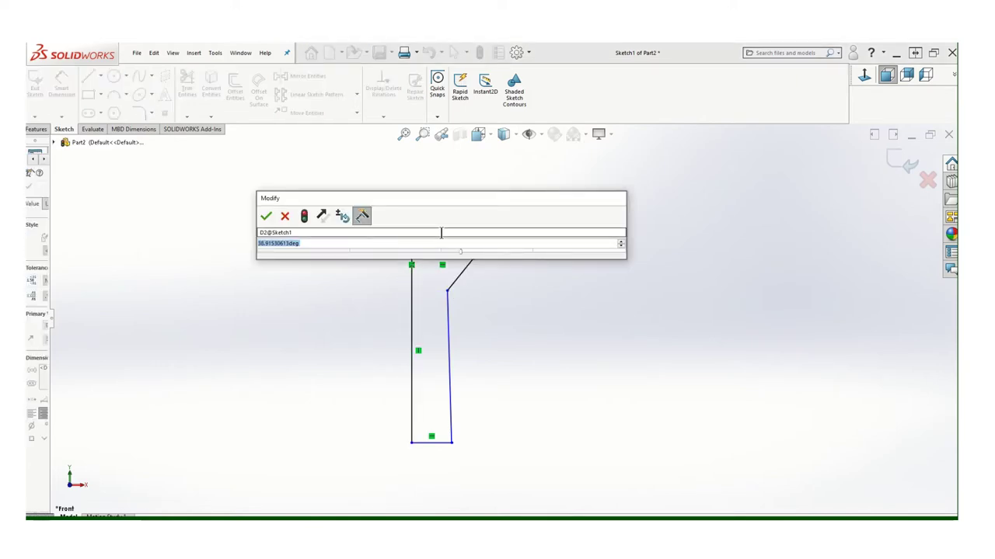
text(41)
key(Return)
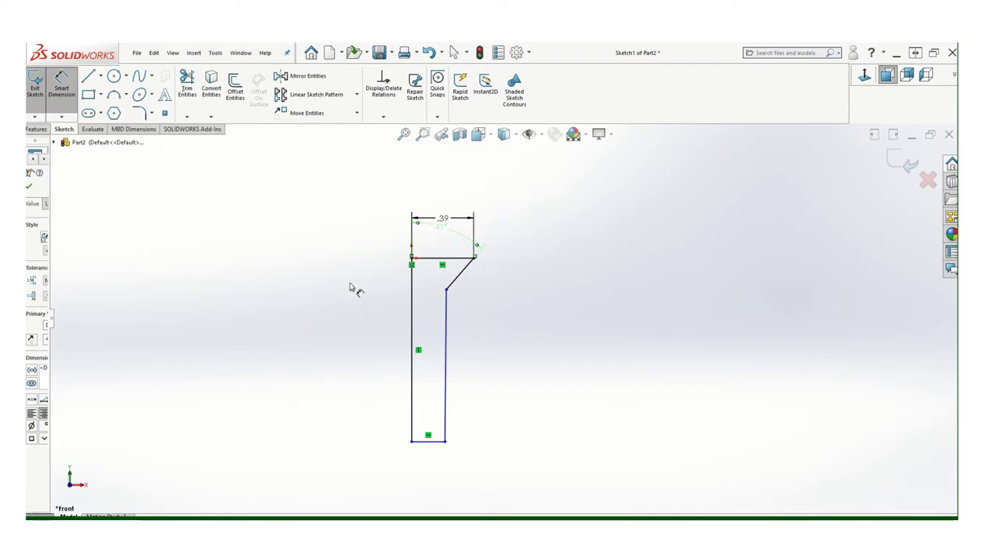
click(419, 379)
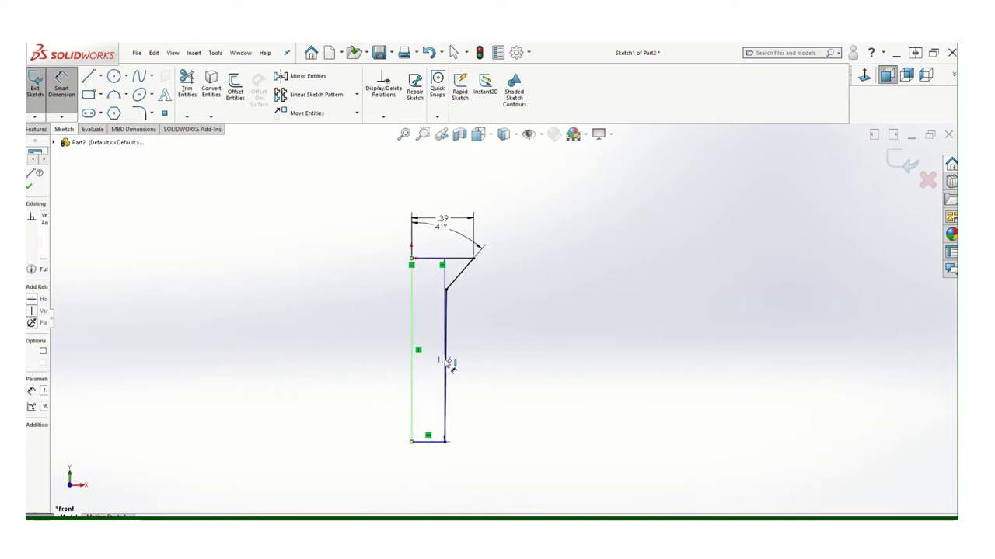
key(Escape)
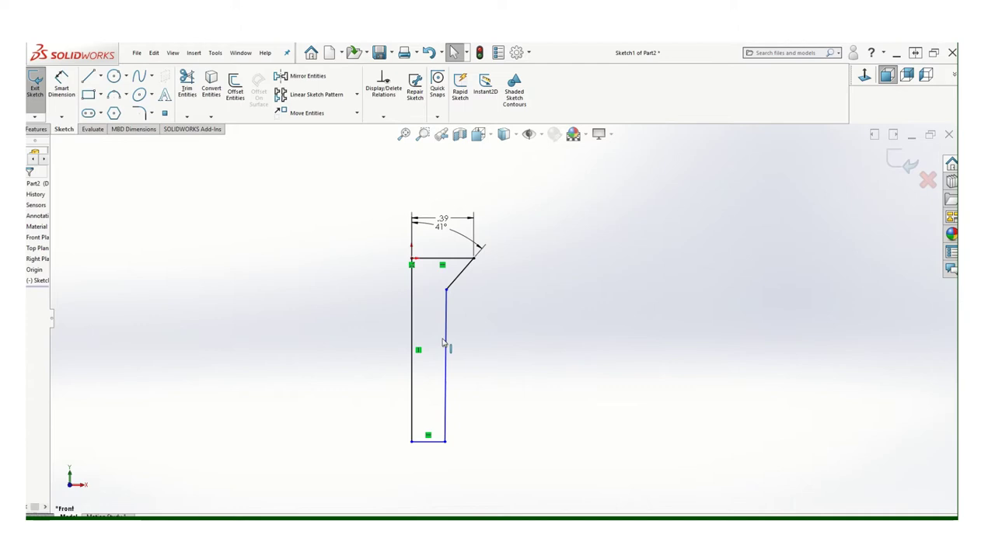
Step: Add a Vertical relation to the right-hand shank line
click(384, 117)
click(387, 143)
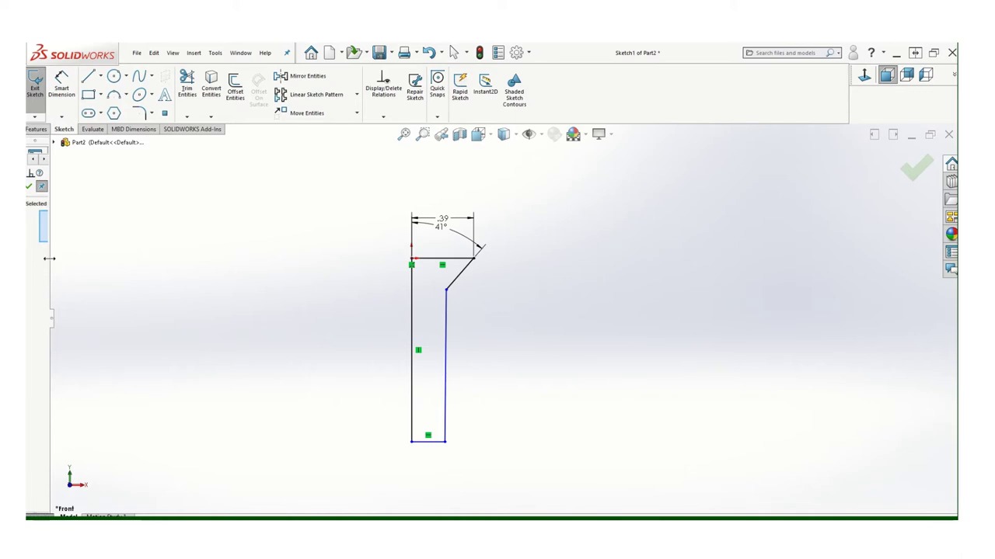
drag(49, 259, 111, 258)
click(446, 345)
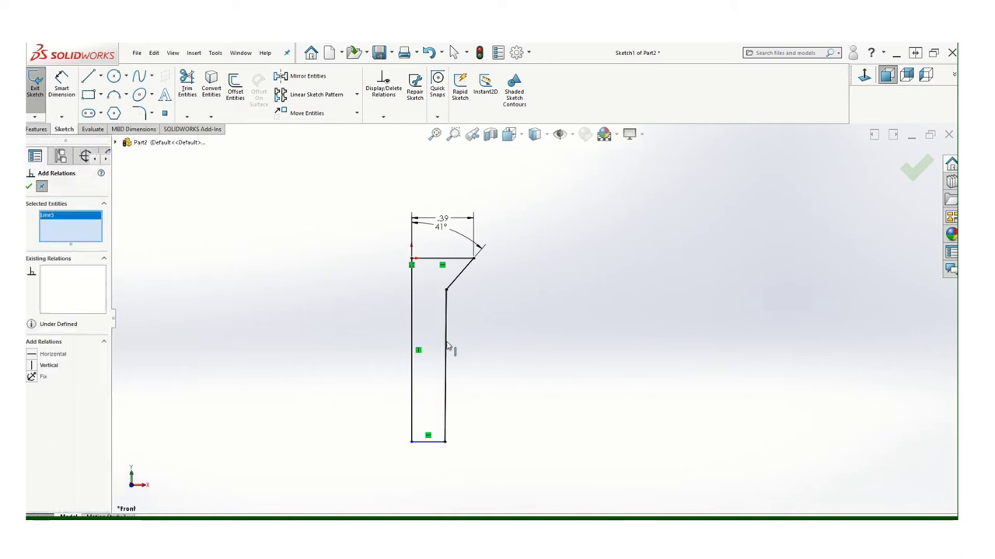
click(32, 365)
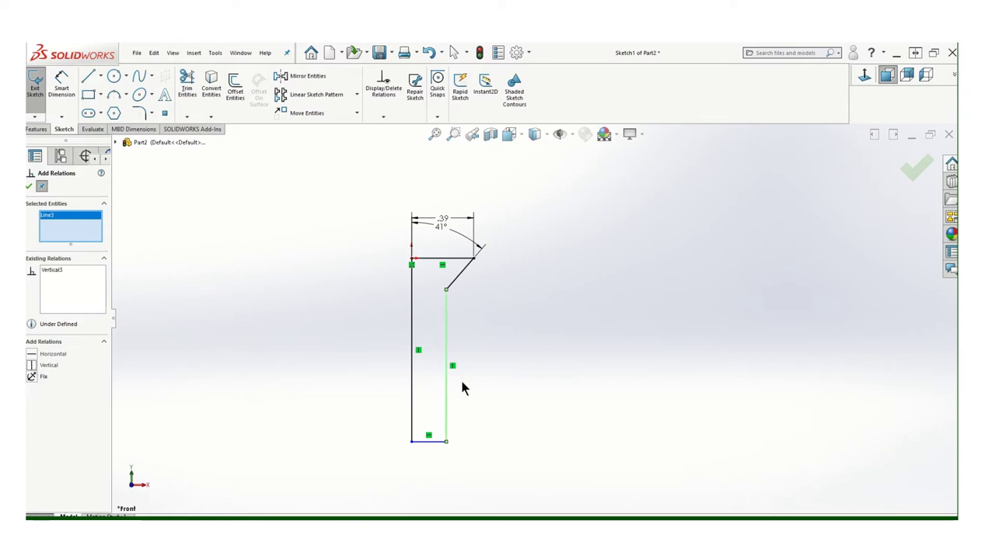
click(29, 188)
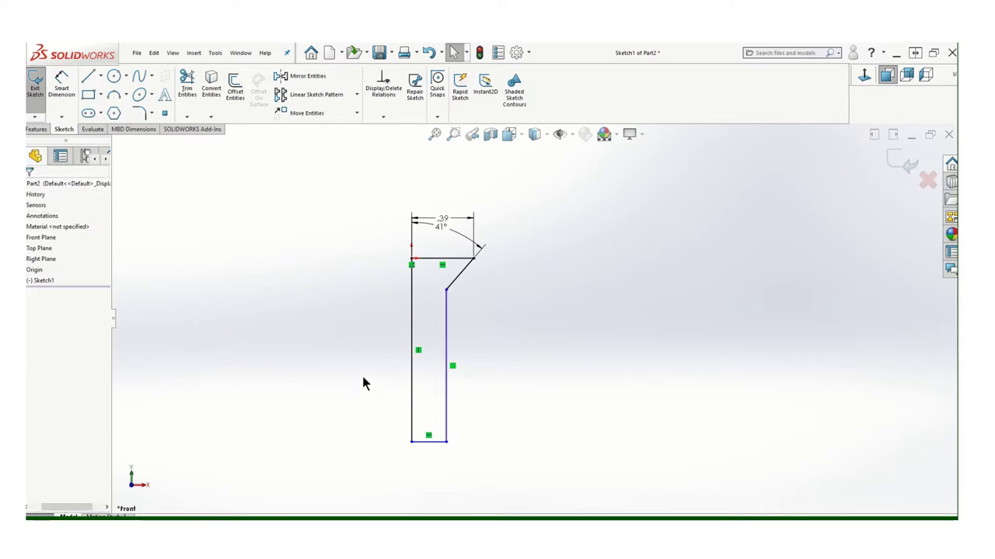
Step: Dimension the shank width between the axis line and shank edge to .22
click(58, 90)
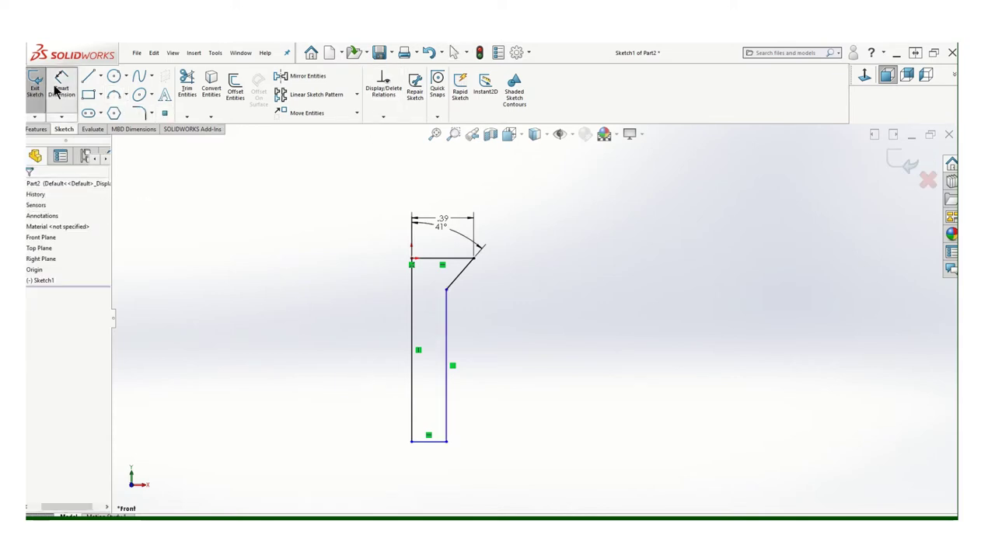
click(413, 334)
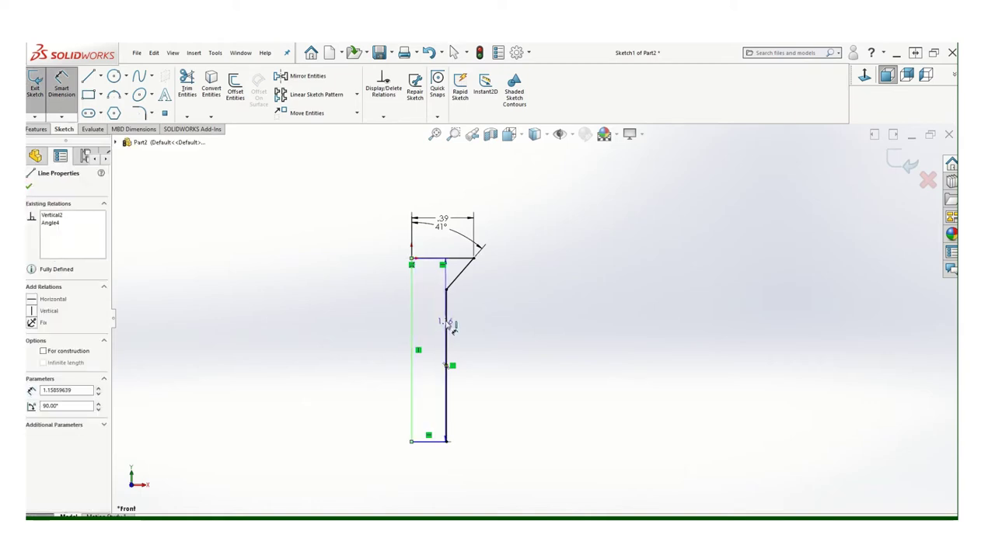
click(447, 327)
click(504, 328)
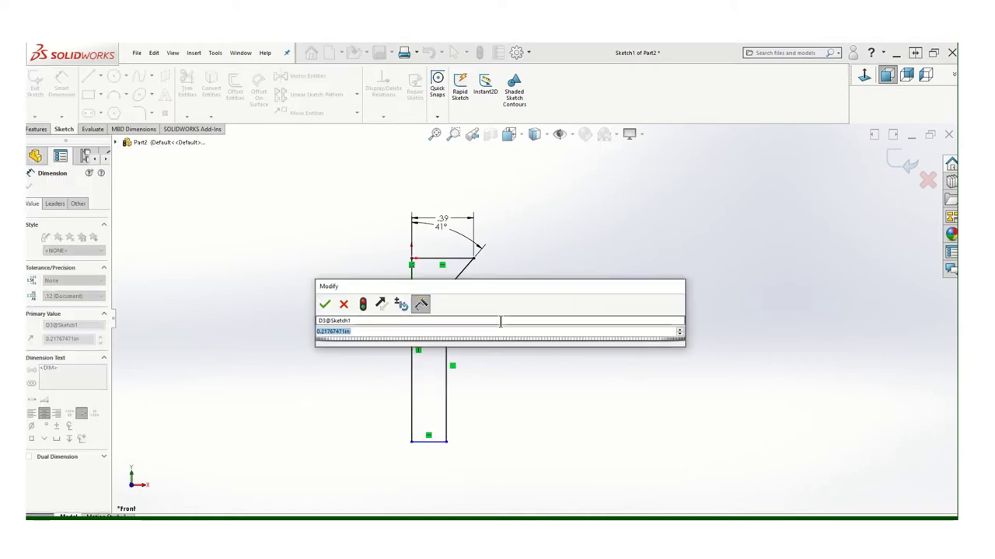
text(.22)
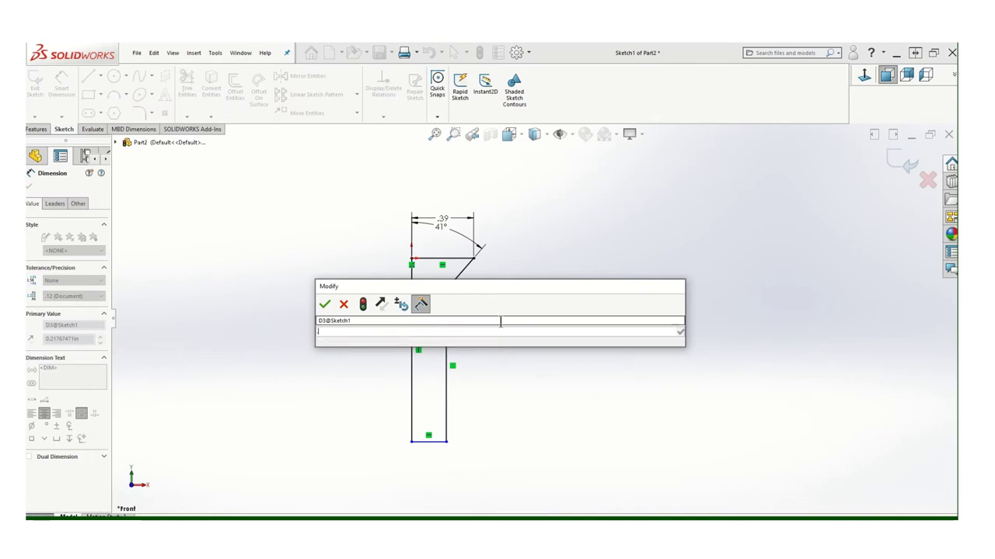
key(Return)
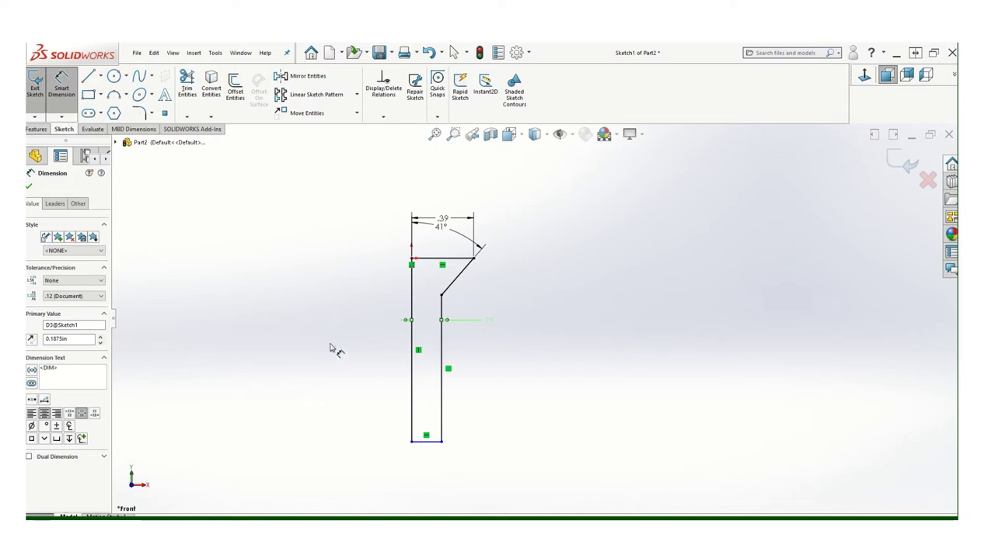
Step: Attempt a vertical dimension on the head lines and decline the conflicting dimension
click(434, 259)
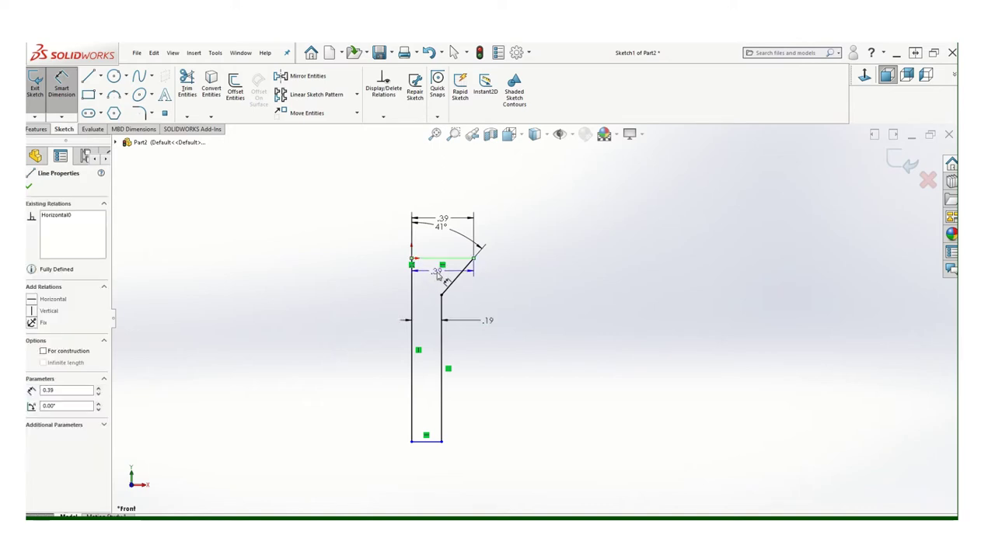
click(440, 295)
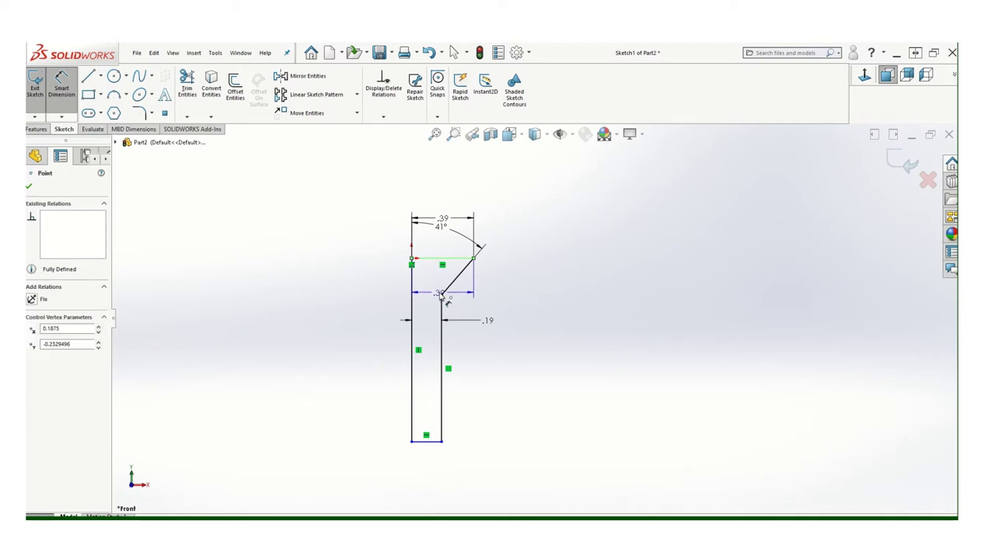
click(368, 285)
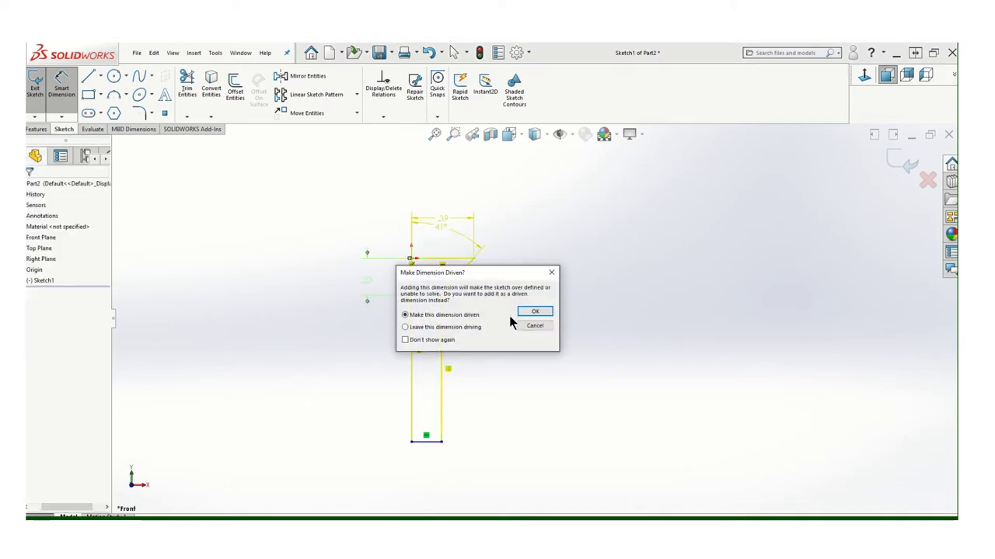
click(534, 326)
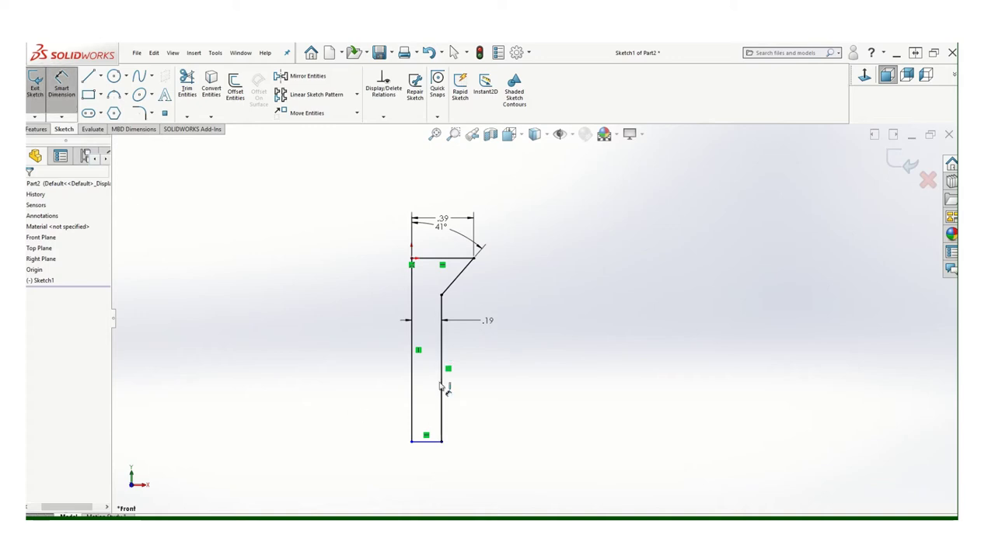
Step: Dimension the shank's right edge to 4.75 in long
click(442, 379)
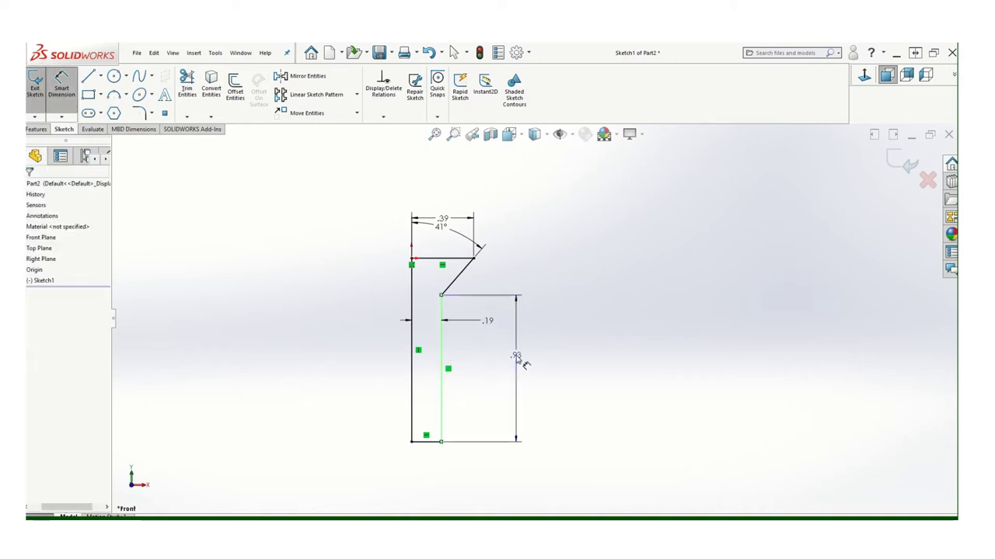
click(516, 361)
text(4.75)
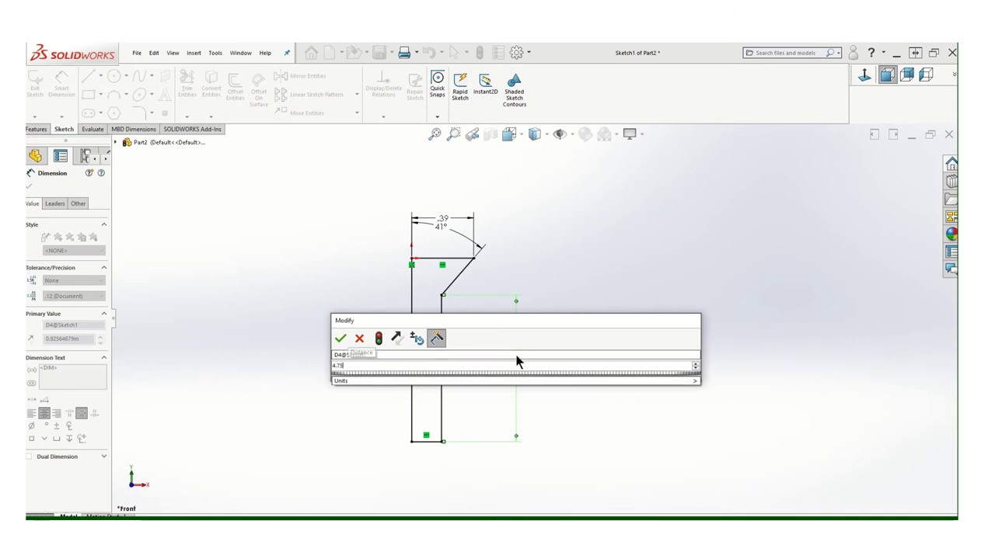
key(Return)
scroll(501, 390, up, 3)
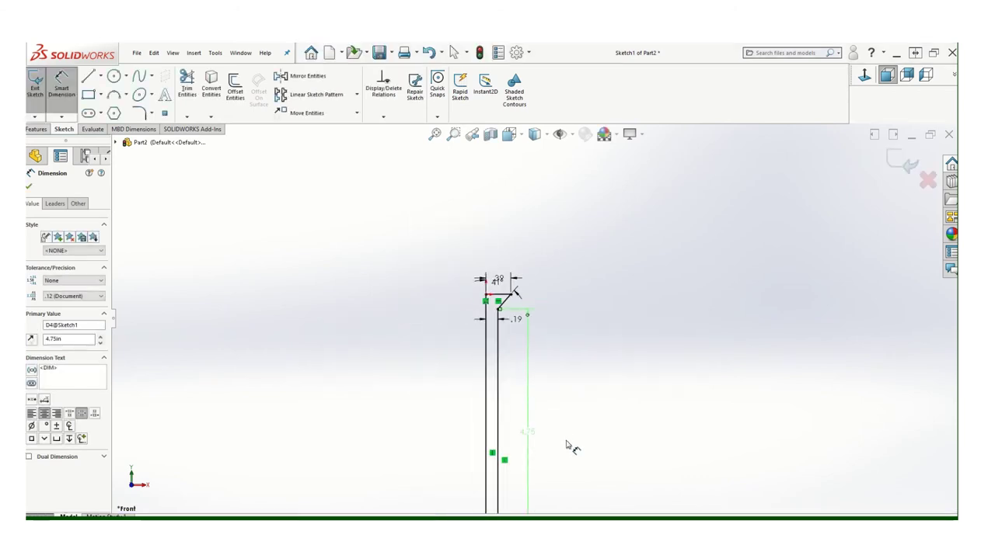
scroll(575, 454, up, 3)
Step: Revolve the profile 360° around its vertical line into a solid screw body
click(903, 161)
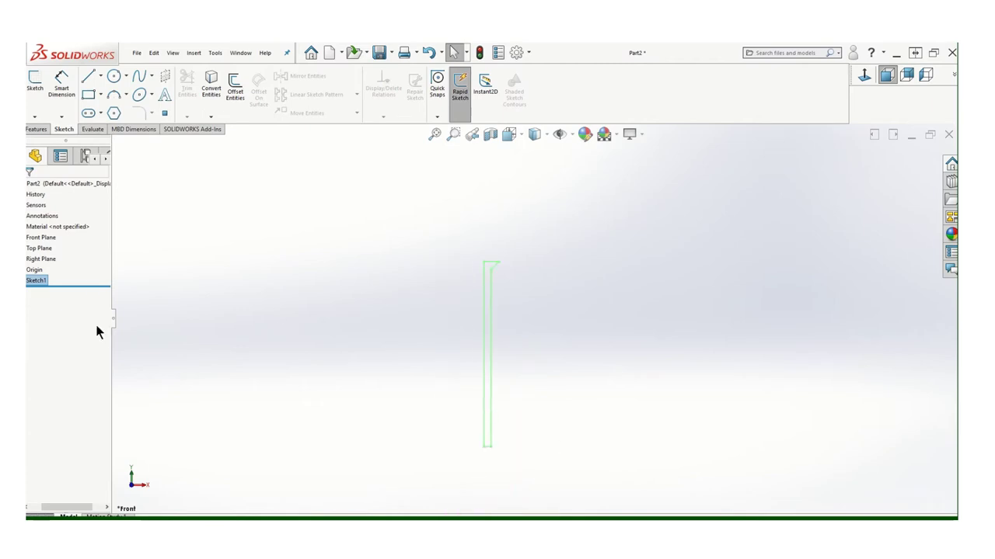
click(31, 129)
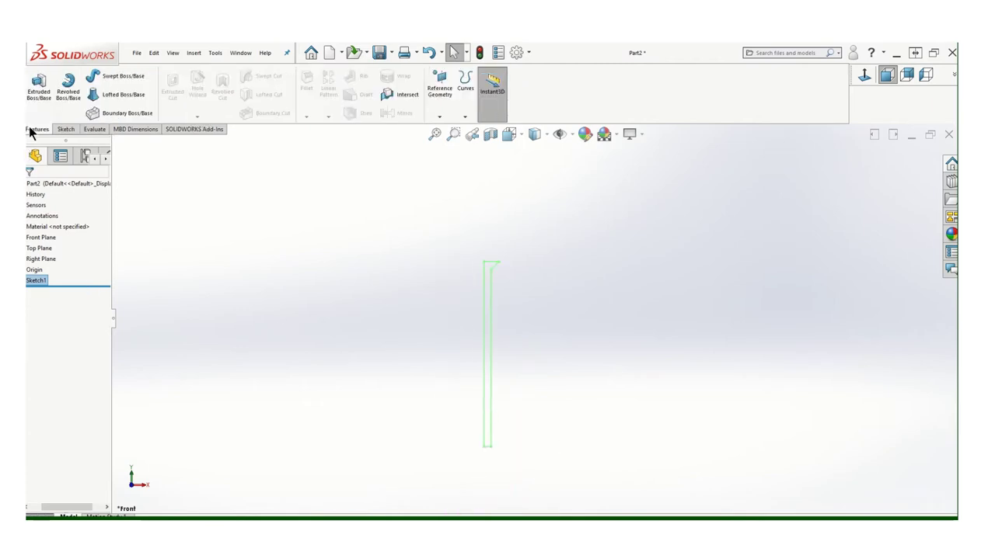
click(74, 94)
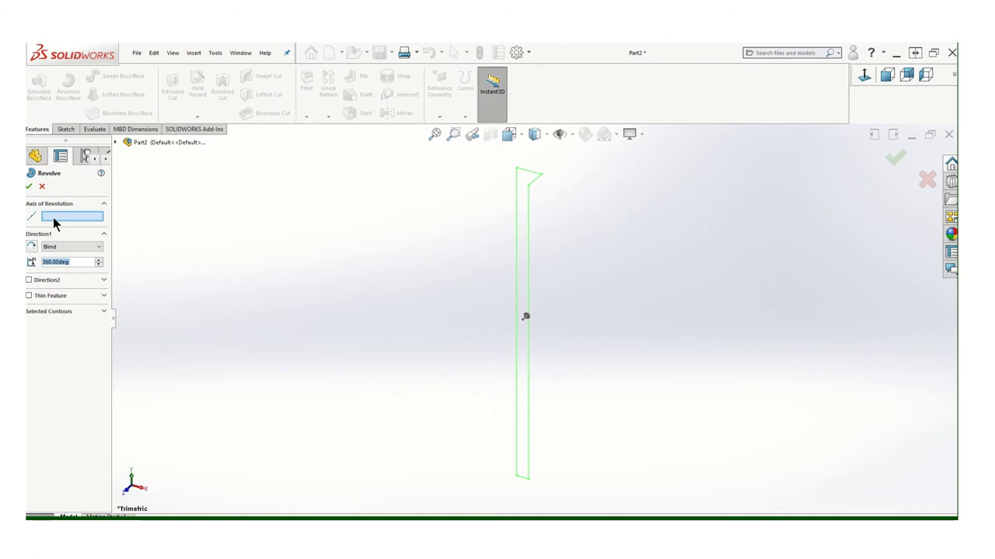
click(518, 277)
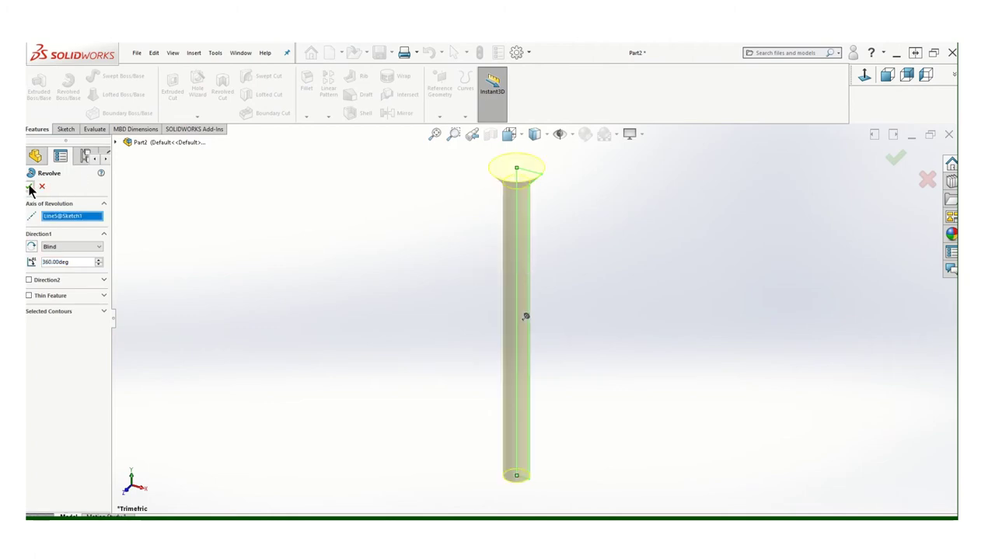
click(30, 186)
middle_drag(444, 287, 517, 356)
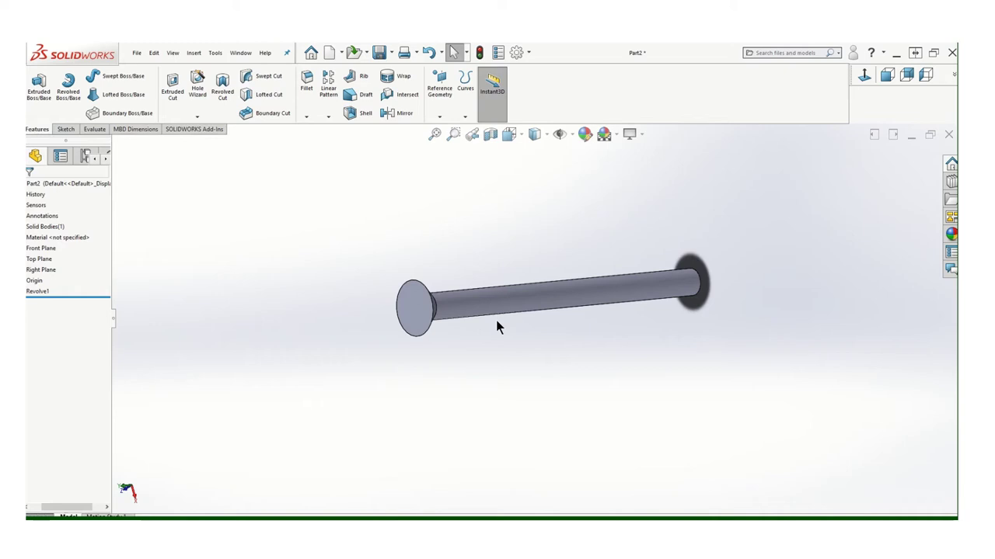
Step: Sketch a six-sided polygon centred on the origin on the screw head's end face
click(67, 129)
click(35, 81)
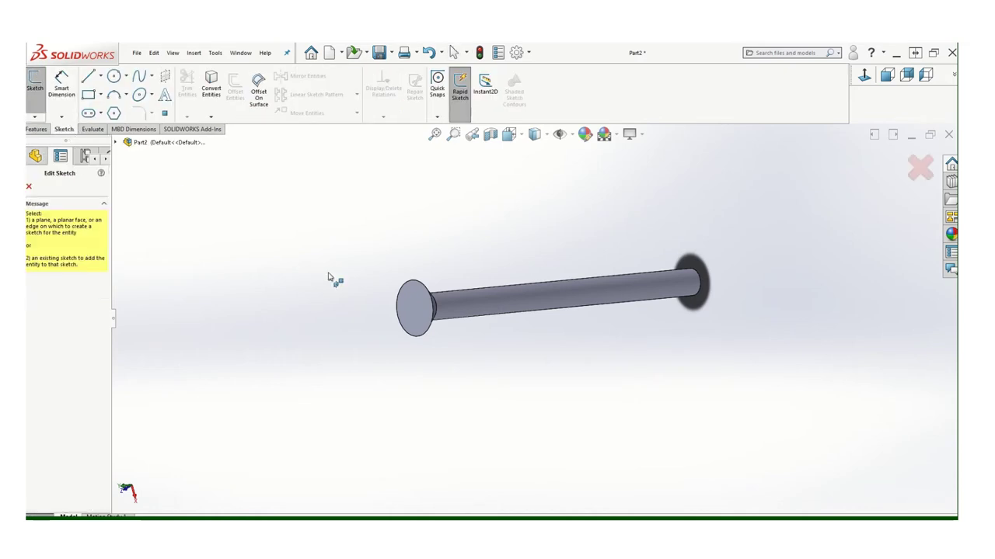
click(416, 307)
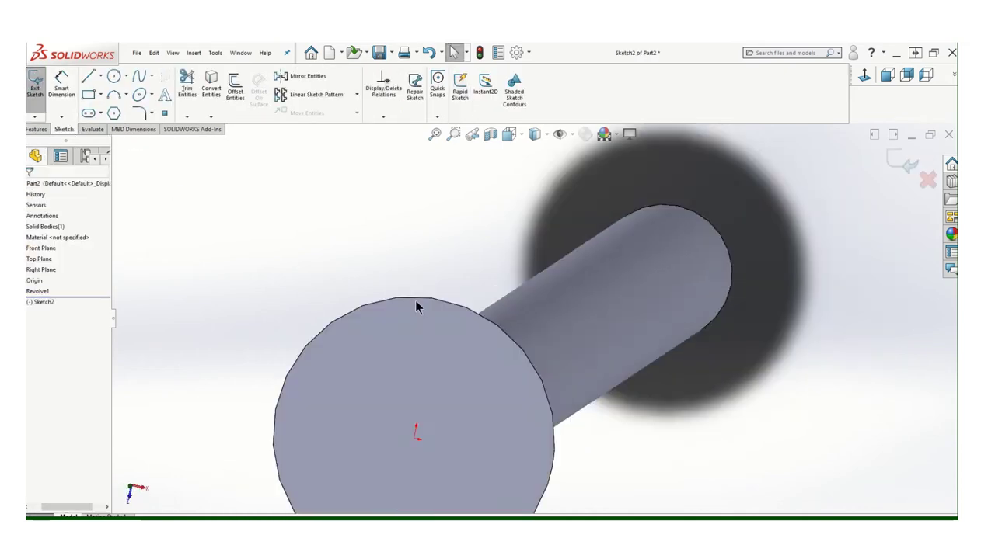
click(114, 114)
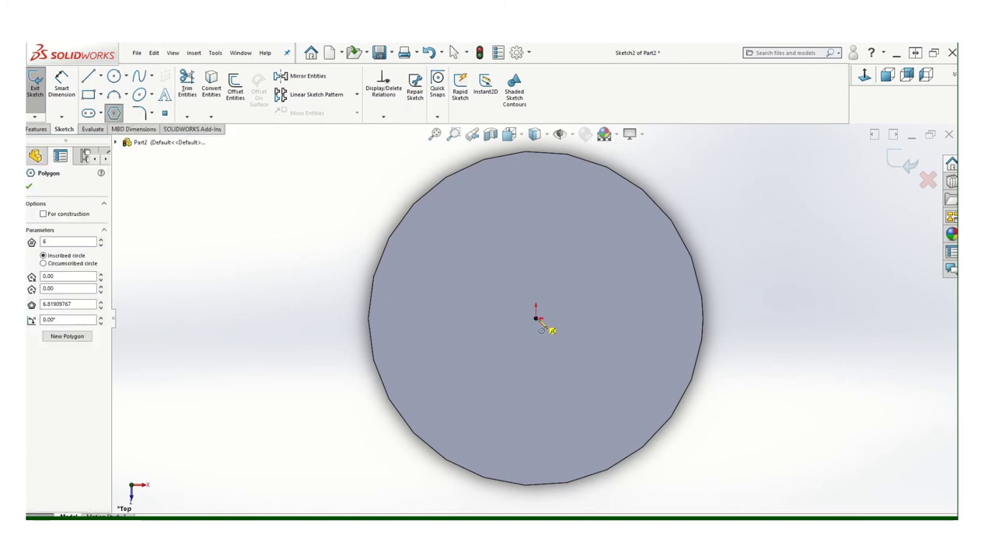
click(536, 320)
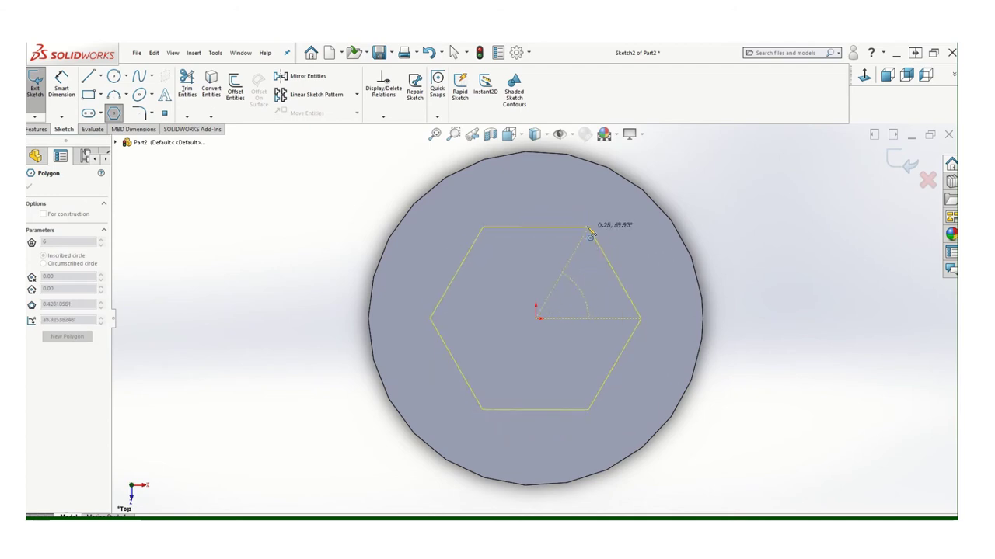
click(544, 216)
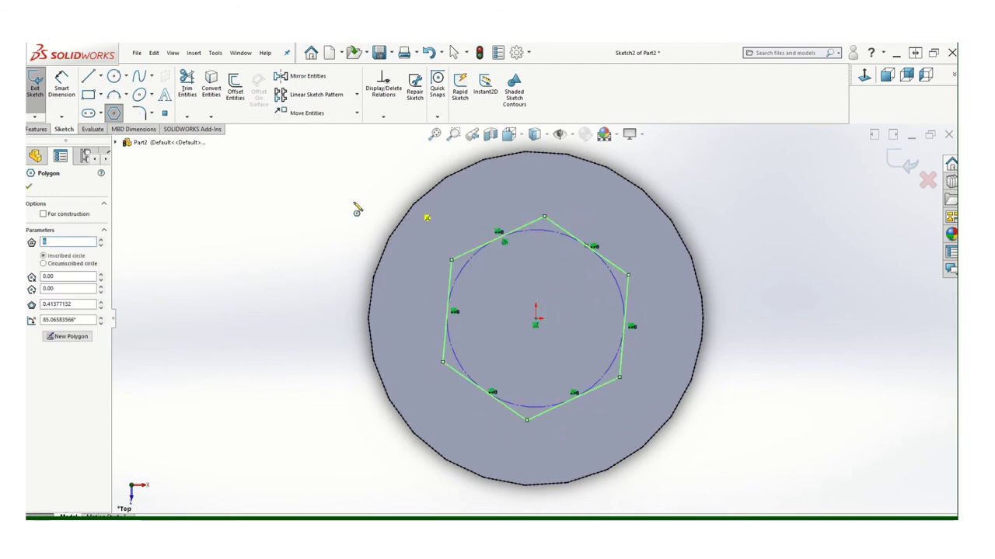
Step: Place an across-flats dimension between opposite hexagon flats
click(61, 84)
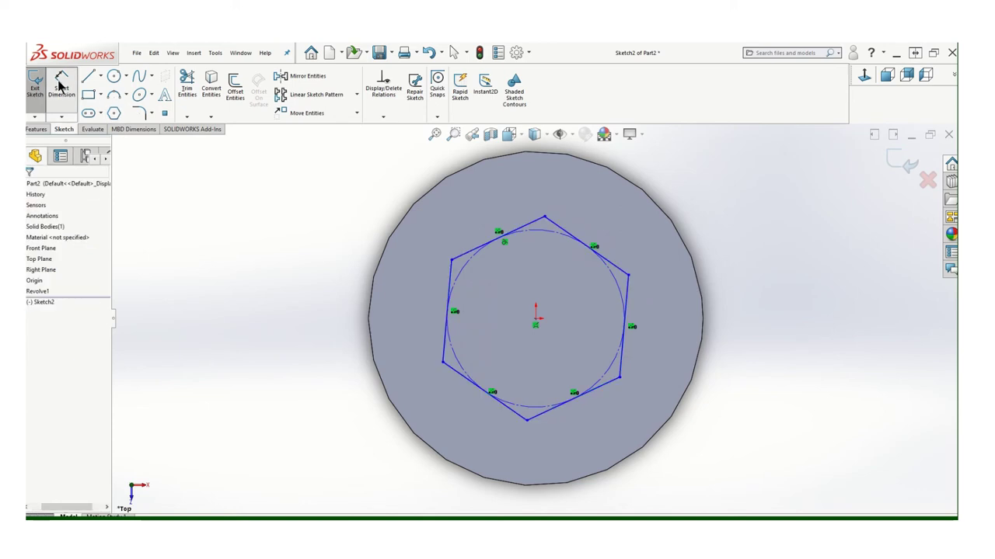
click(475, 248)
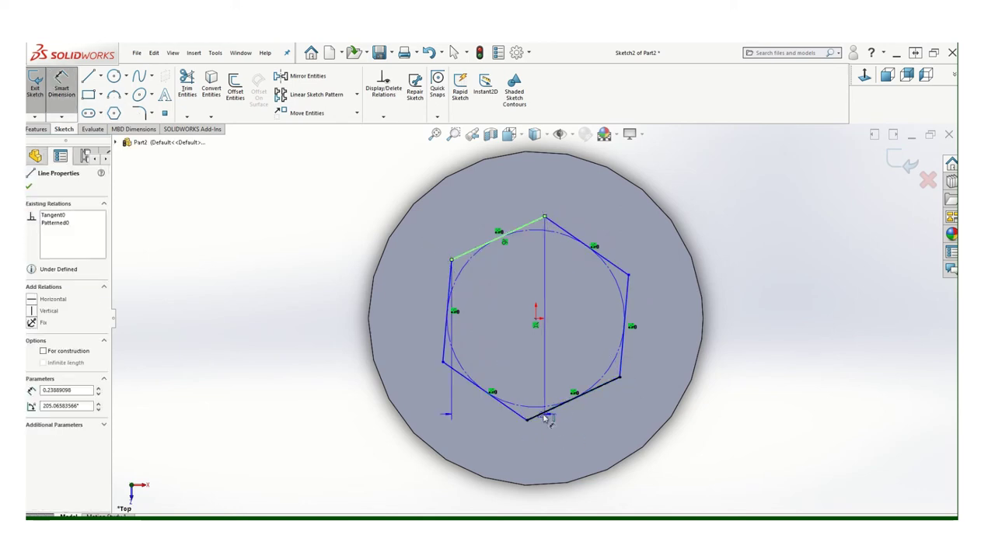
click(547, 418)
click(355, 411)
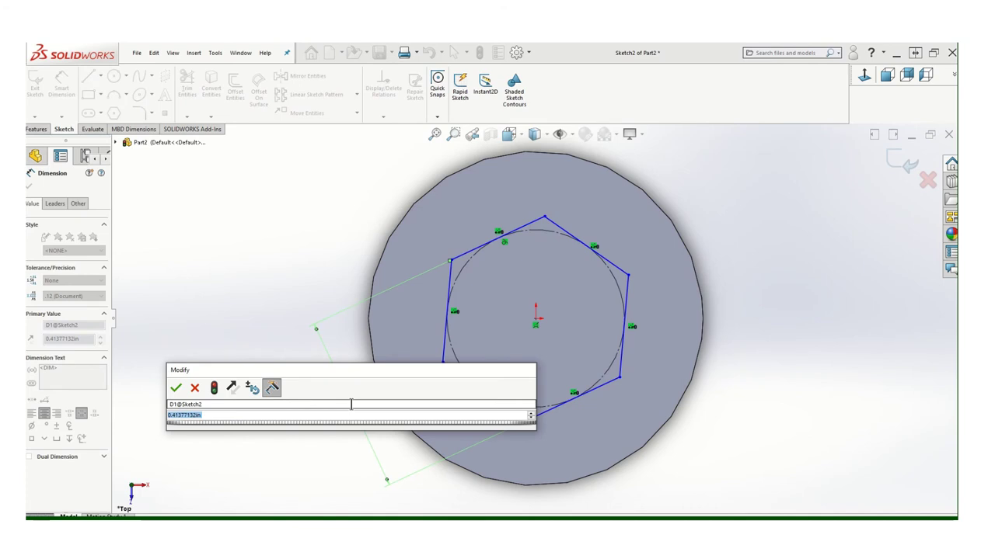
Step: Enter .22 in as the hexagon's across-flats size
text(.22)
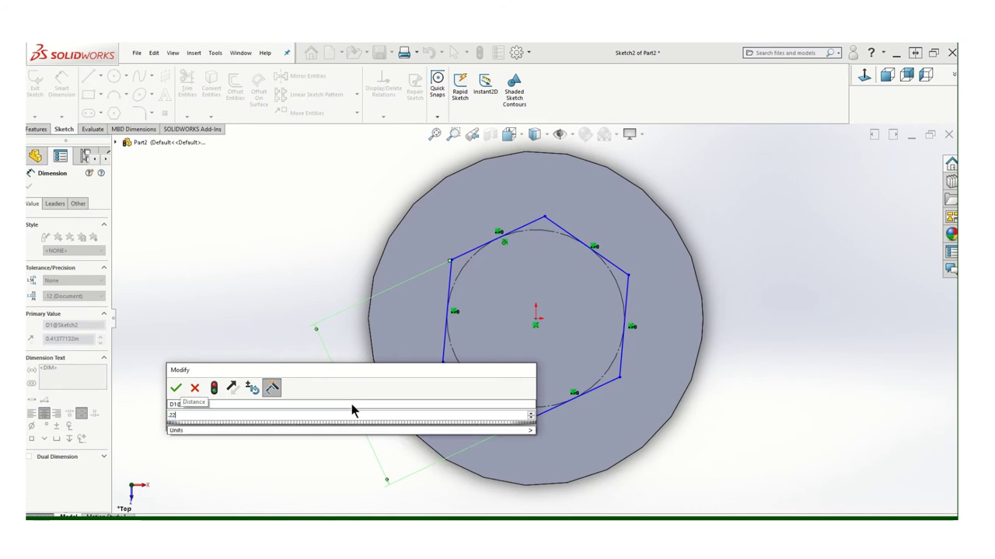
click(176, 387)
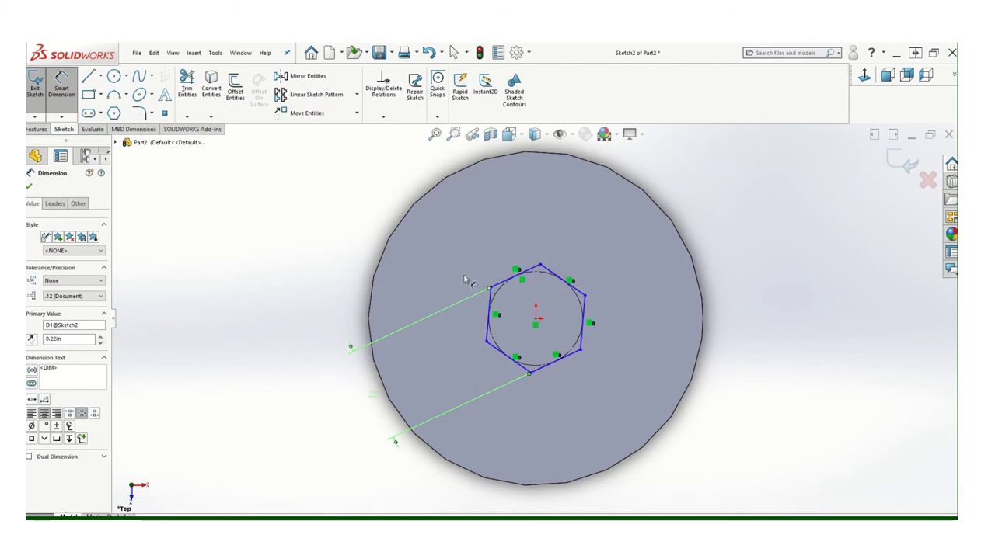
Step: Make the hexagon's top edge horizontal and exit Sketch2
click(29, 190)
click(383, 117)
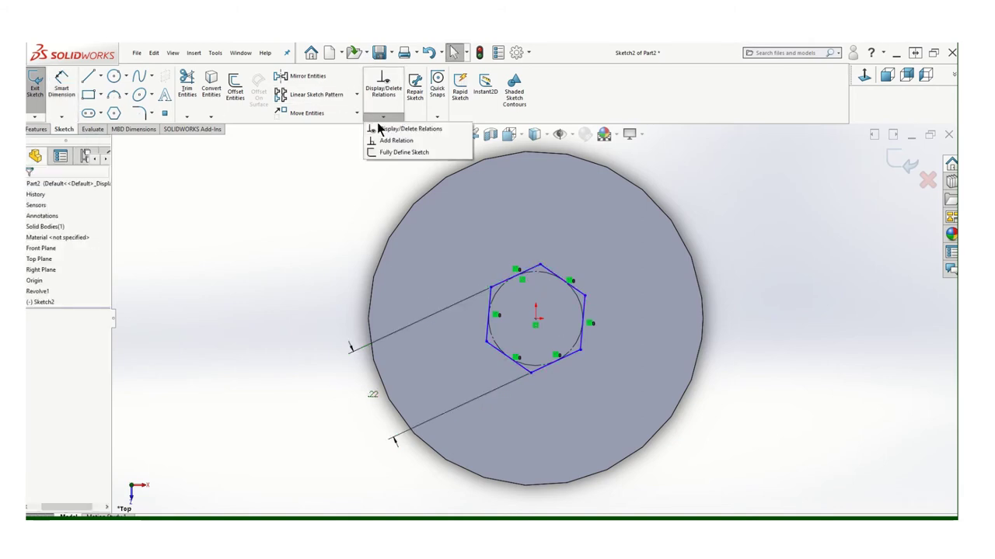
click(384, 141)
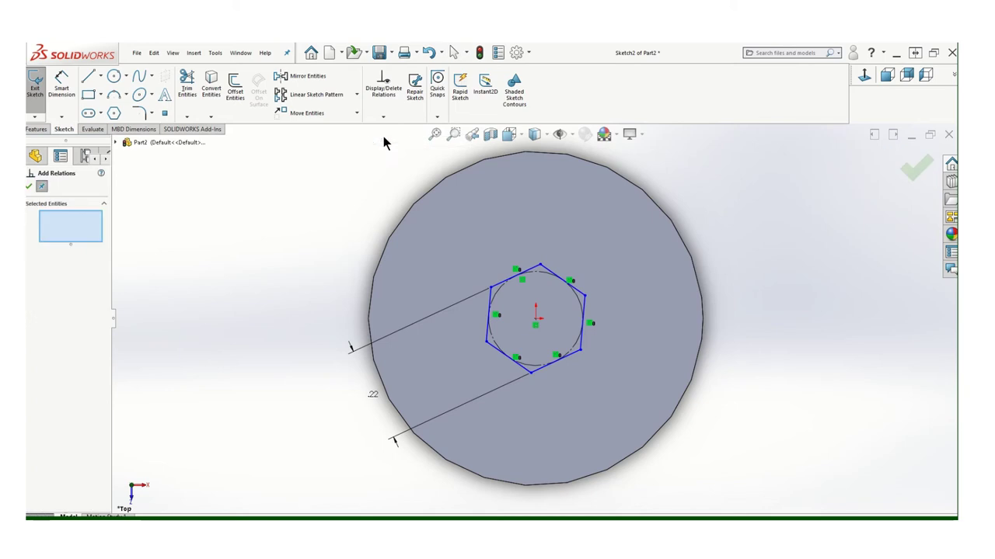
click(548, 271)
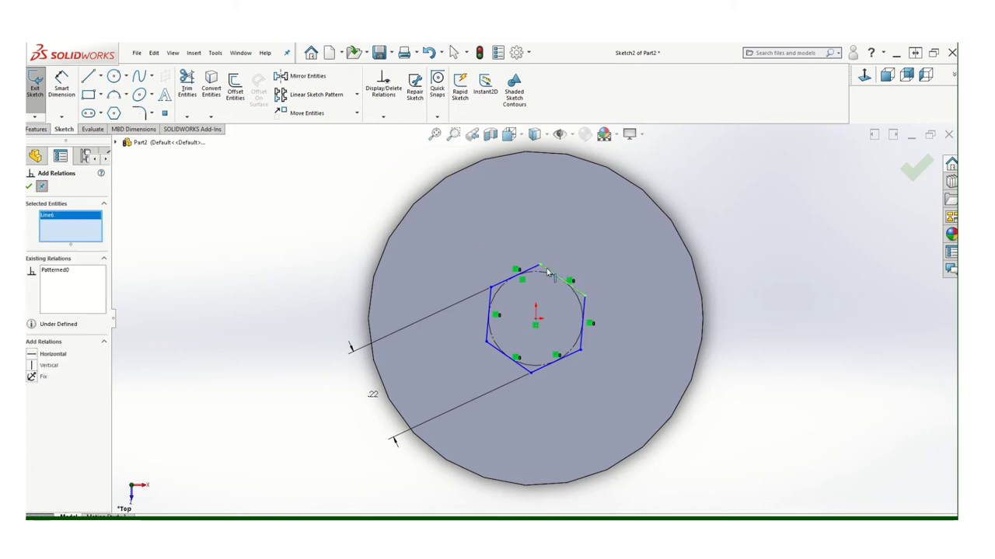
click(35, 353)
click(29, 187)
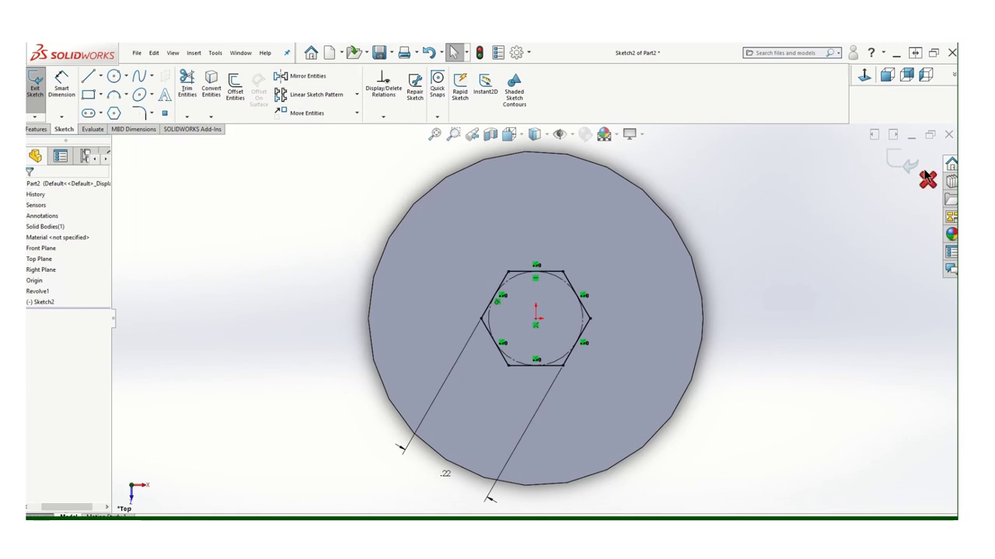
click(901, 162)
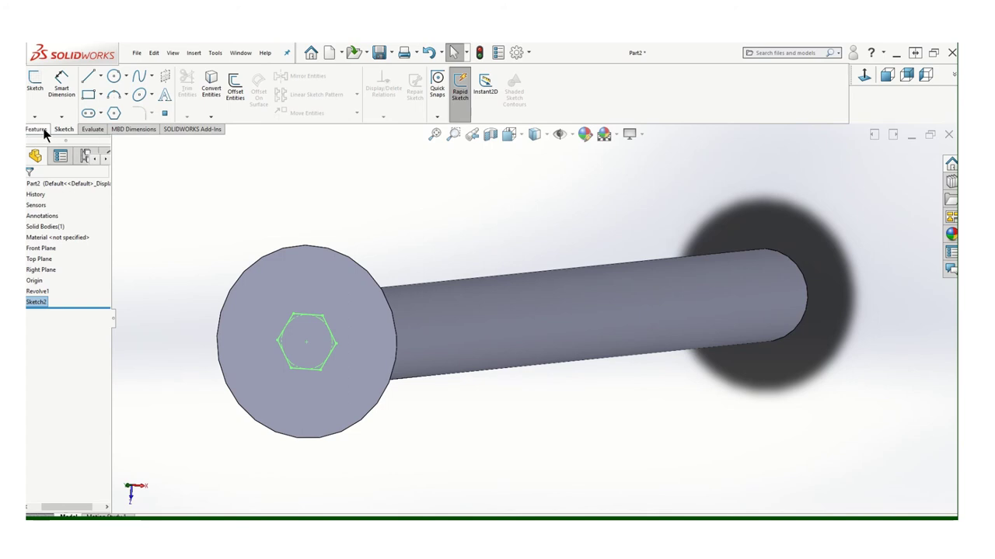
Step: Extruded-cut the hexagon sketch 0.16 in deep (Blind) to form the hex socket
click(39, 130)
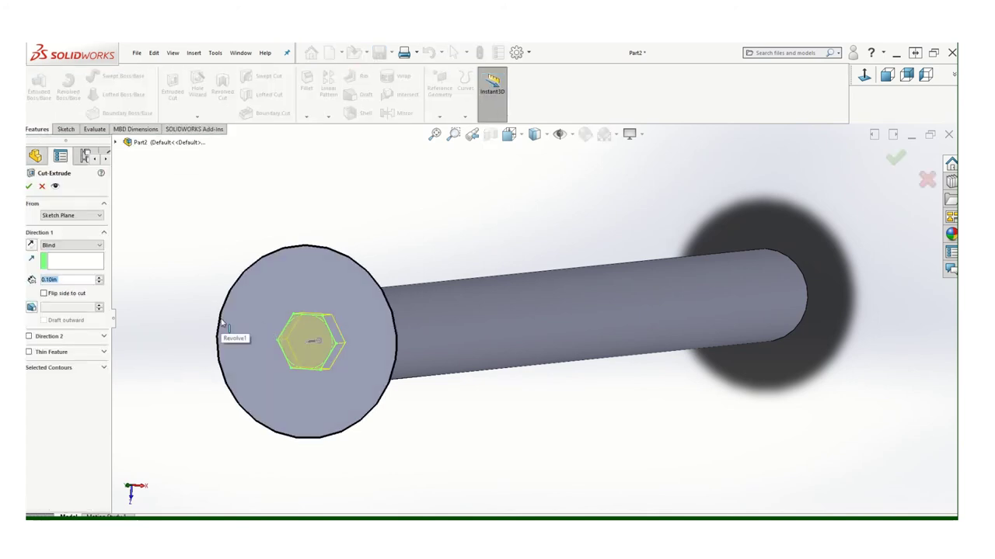
text(.18)
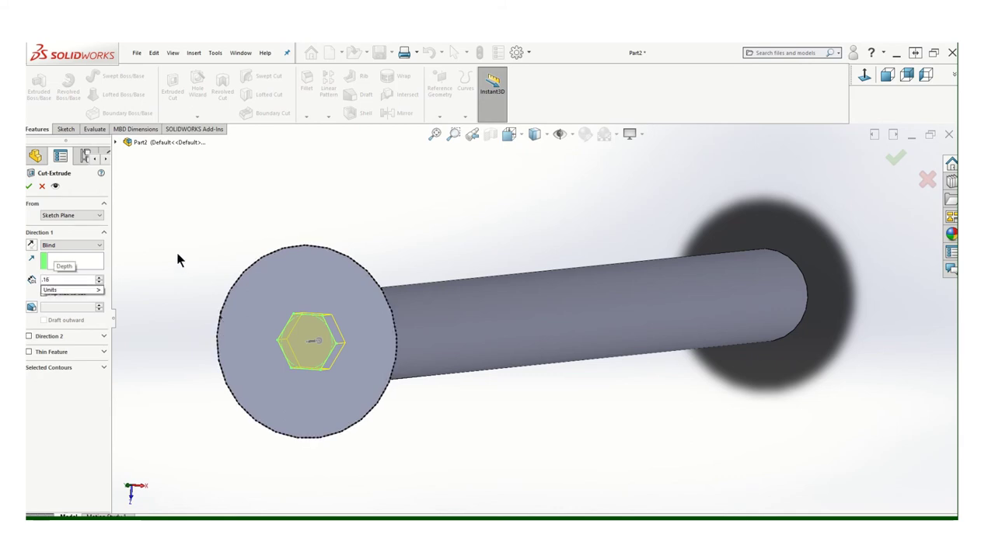
key(Return)
click(29, 187)
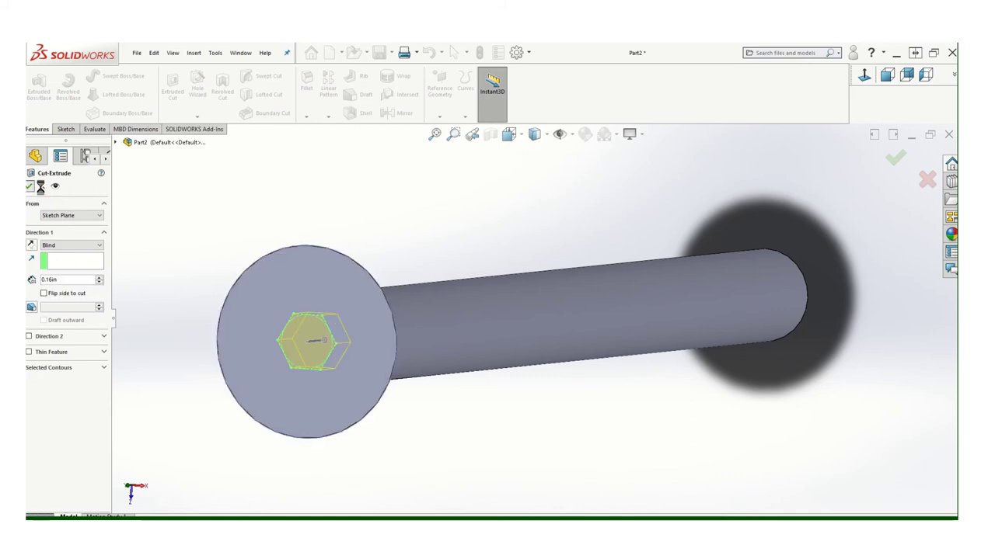
Step: Orbit and zoom the view to bring the screw's flat tip end up close
middle_drag(342, 364, 540, 231)
scroll(474, 302, up, 5)
scroll(539, 231, down, 3)
scroll(551, 386, up, 3)
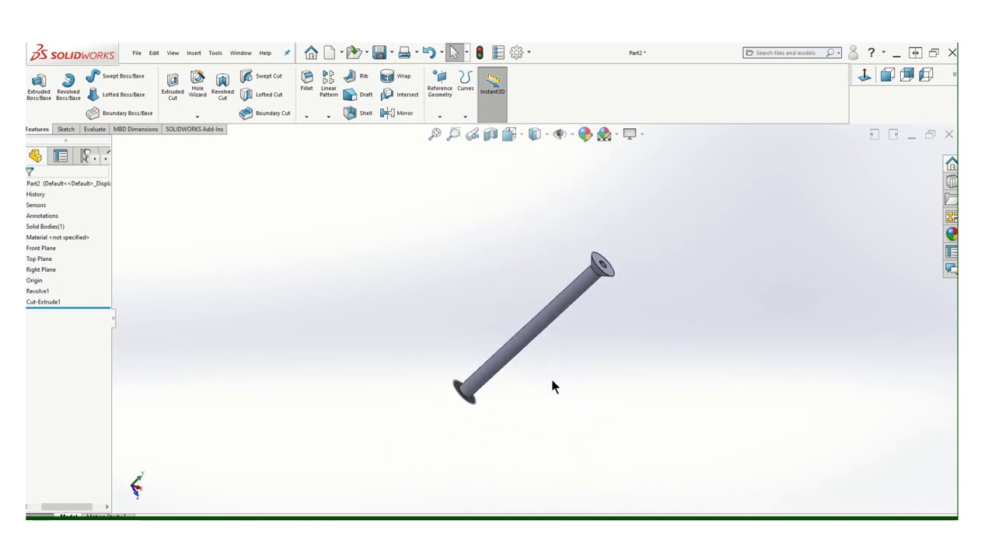
middle_drag(551, 386, 546, 364)
scroll(571, 361, down, 3)
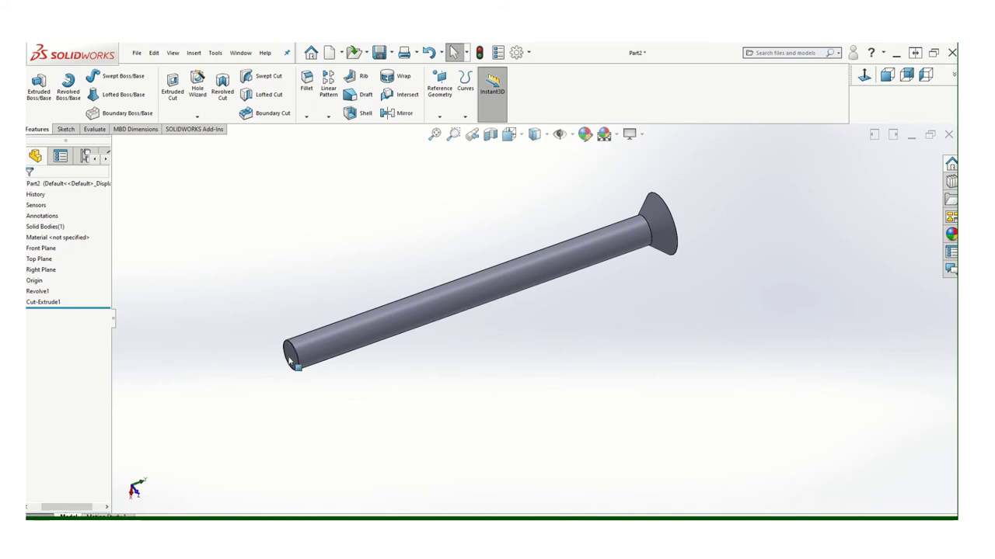
scroll(294, 358, down, 3)
scroll(346, 341, down, 1)
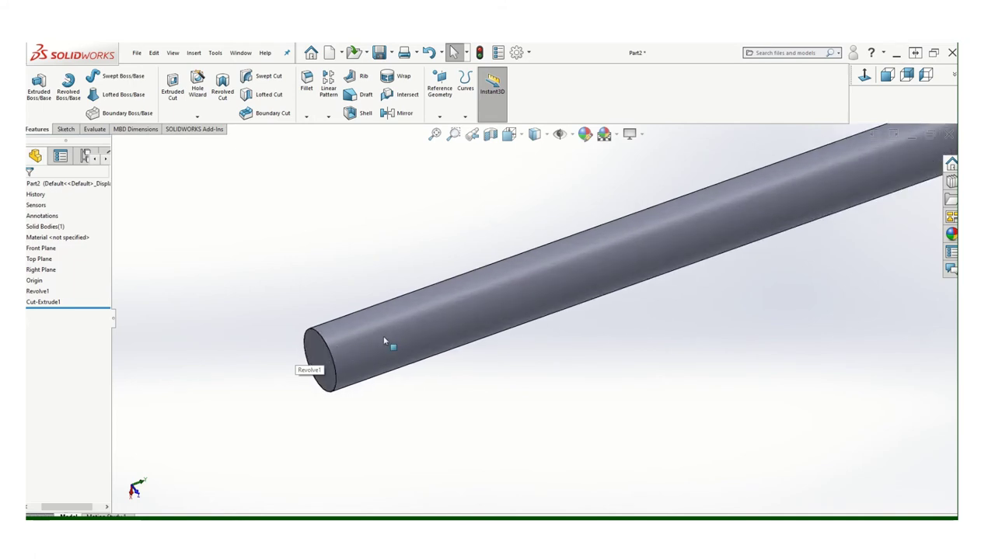
scroll(336, 353, down, 1)
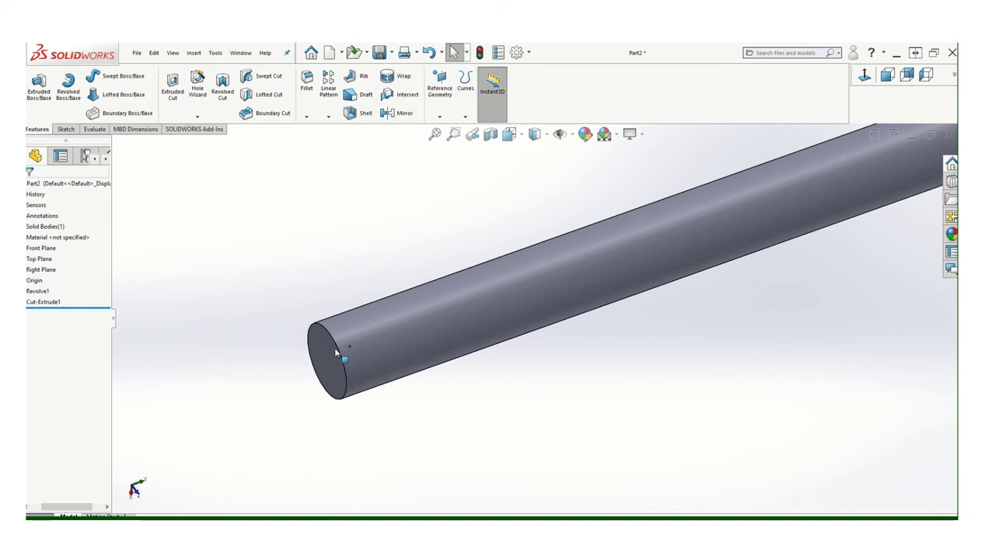
Step: Start a chamfer on the screw tip's circular edge with a 1/16 in distance
click(307, 116)
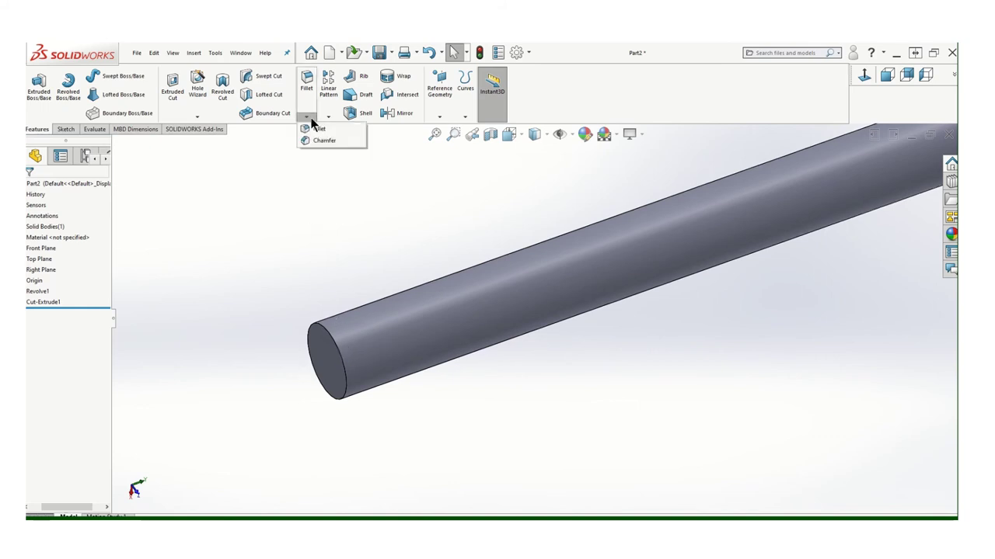
click(307, 141)
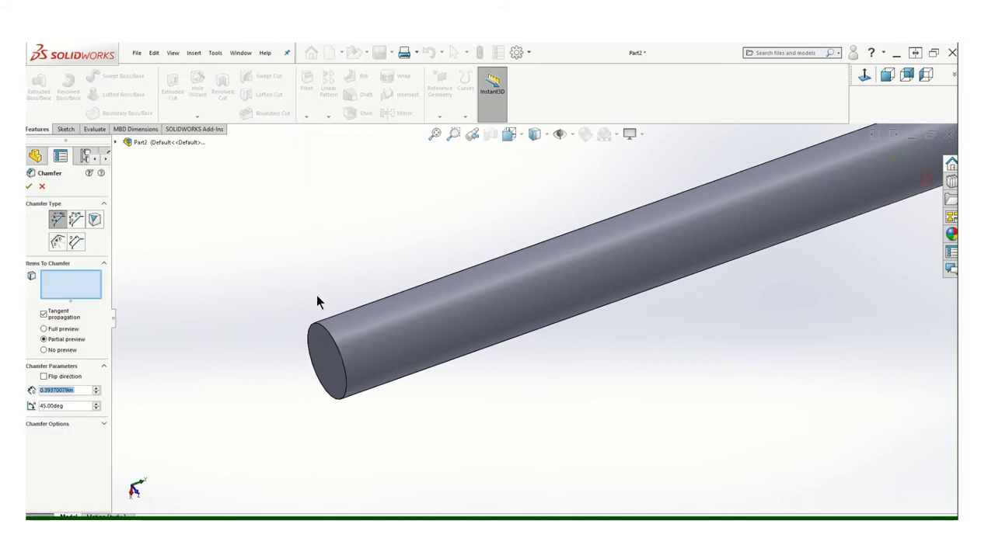
click(310, 340)
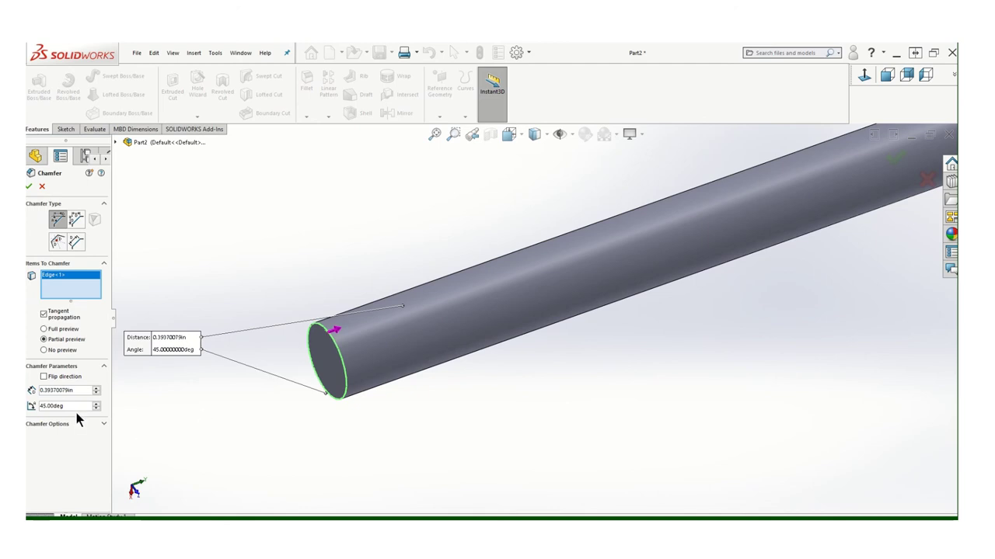
drag(77, 388, 42, 390)
text(1/16)
key(Return)
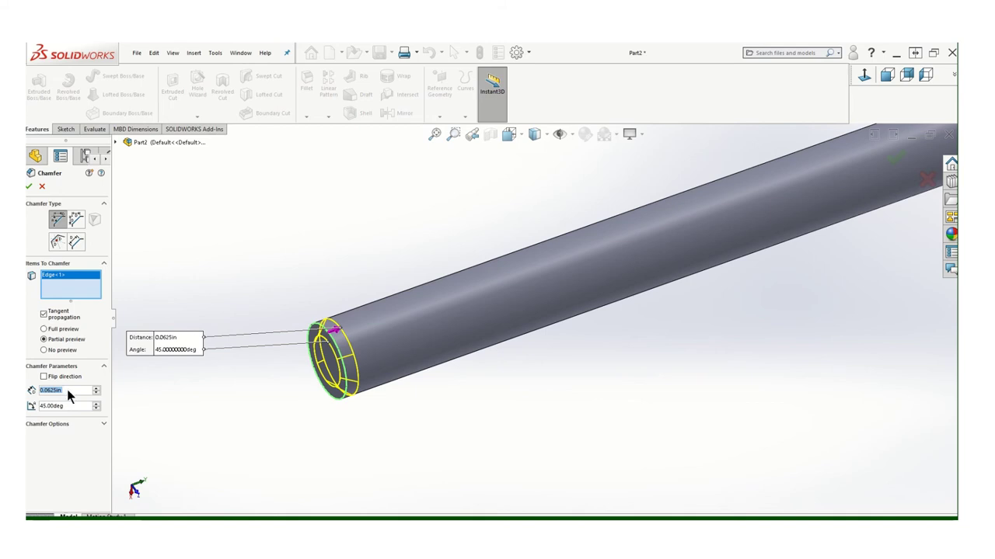
Step: Change the chamfer distance to 1/32 in at 45° and confirm the chamfer
click(42, 390)
drag(62, 392, 37, 393)
text(1/32)
key(Return)
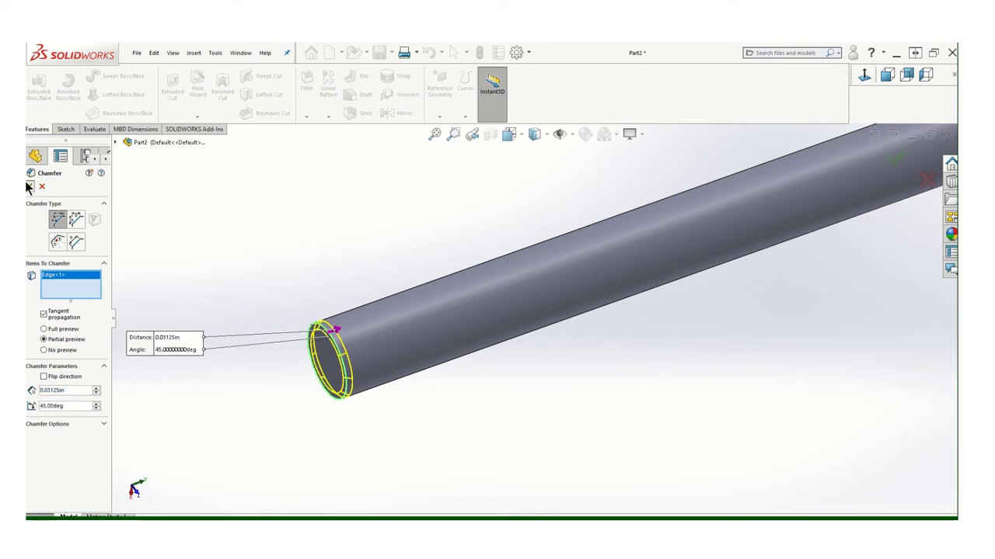
click(28, 187)
scroll(539, 425, up, 6)
scroll(632, 324, down, 5)
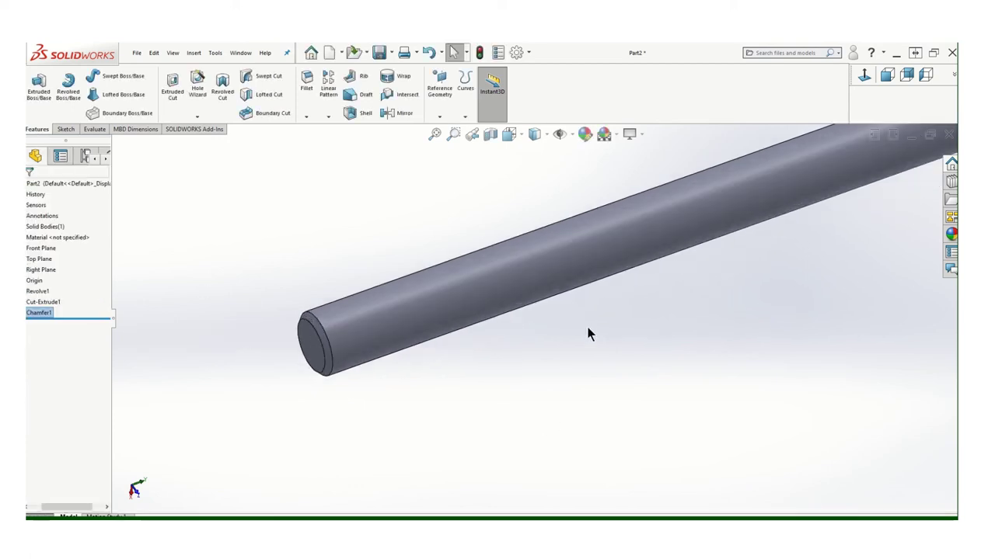
Step: Start a Thread feature, widen its panel and keep Inch Die with size 0.3750-16
click(197, 117)
click(207, 153)
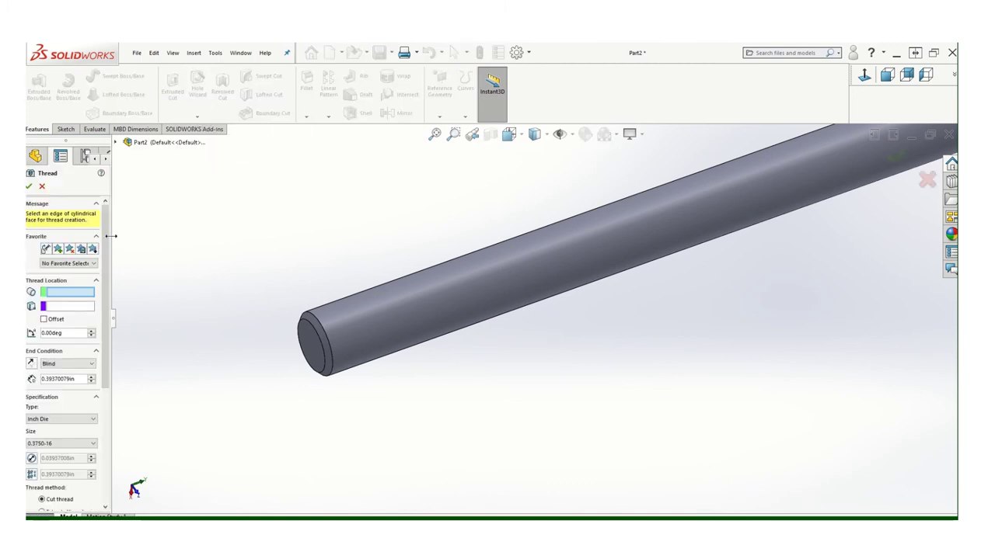
drag(111, 231, 141, 227)
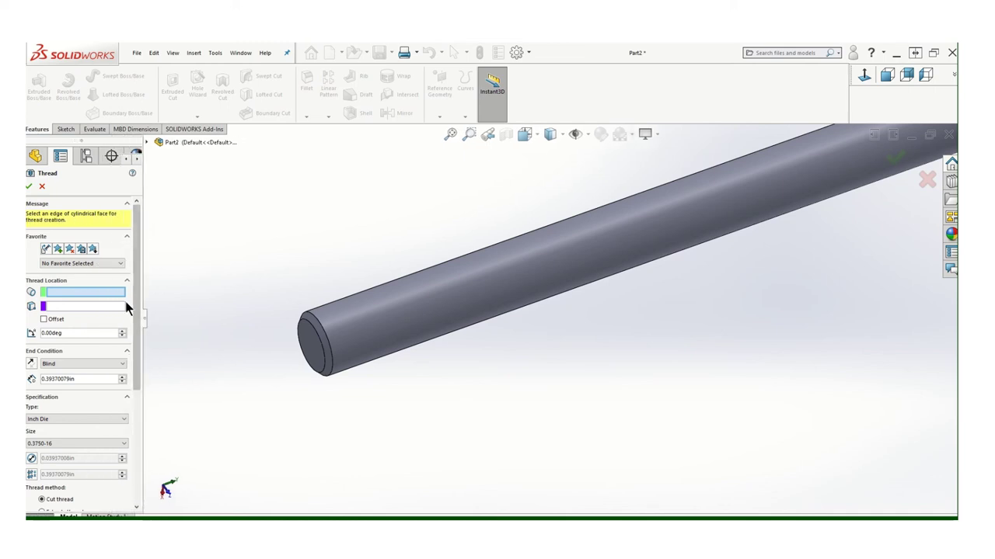
drag(136, 295, 128, 335)
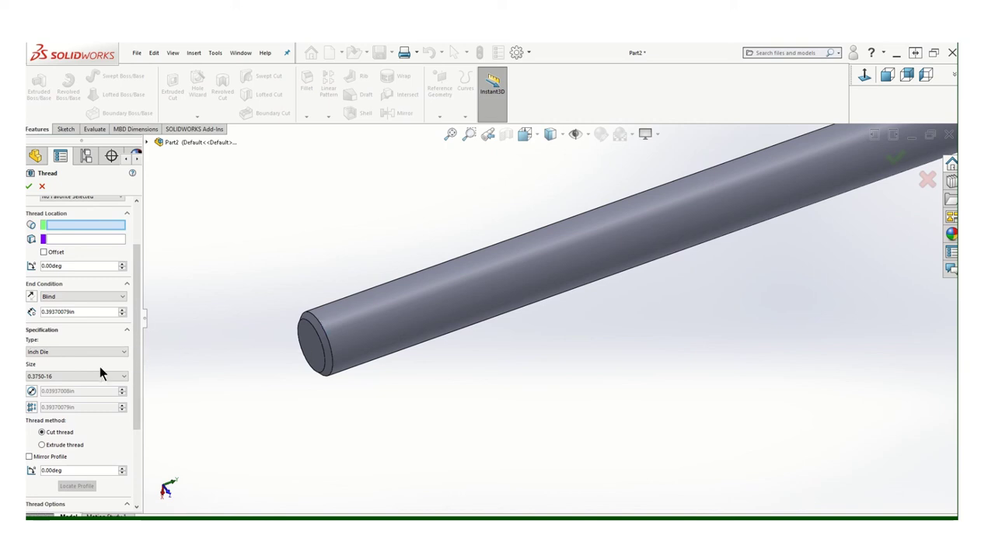
click(123, 355)
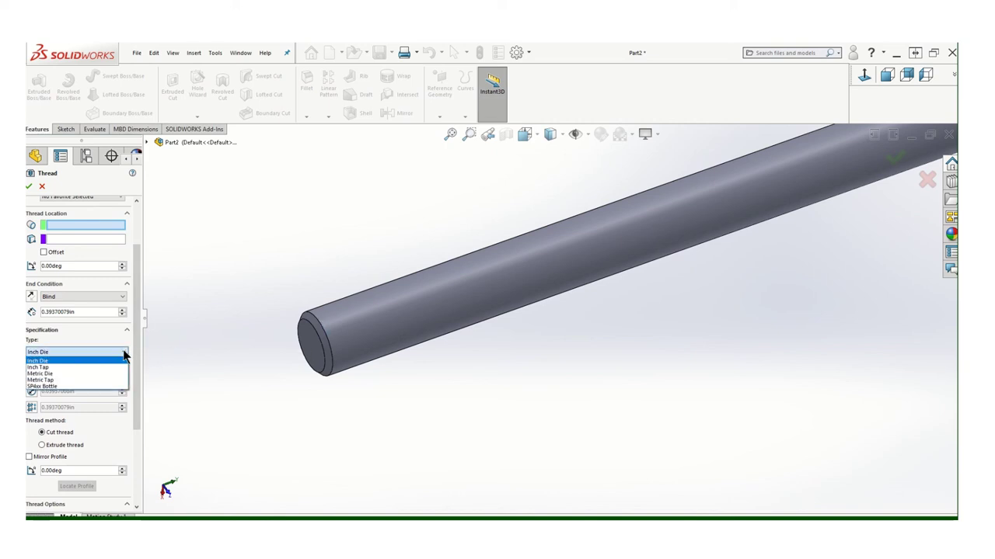
click(42, 362)
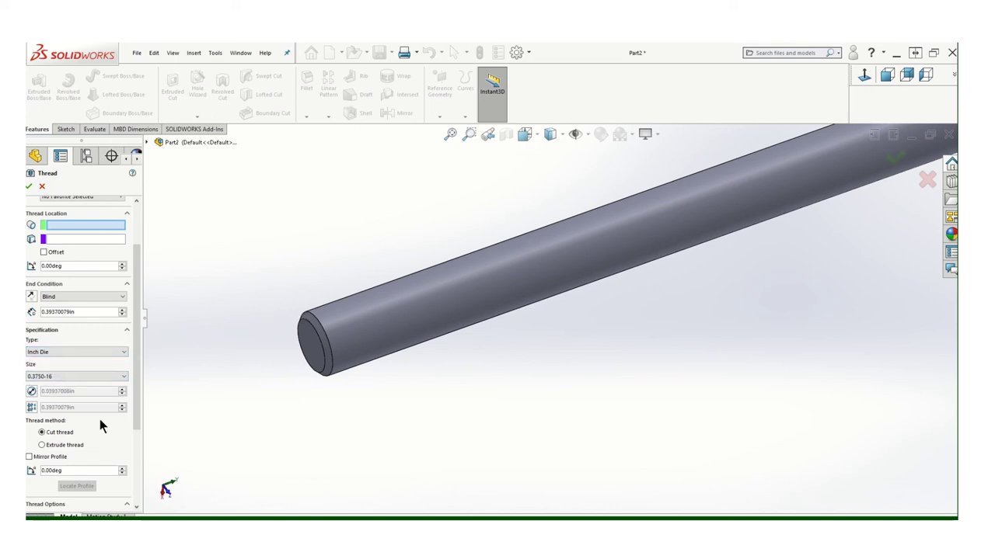
drag(133, 380, 127, 432)
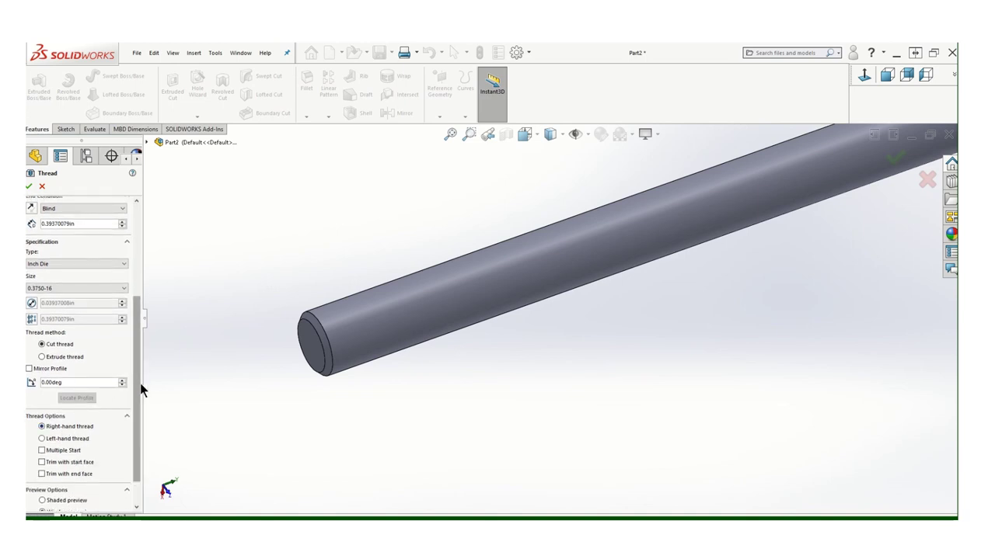
drag(140, 383, 139, 337)
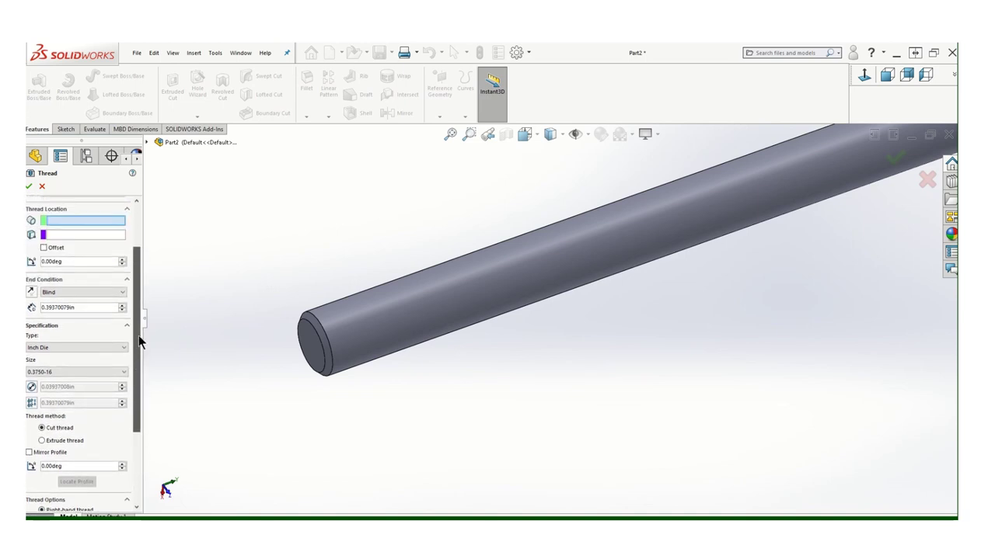
Step: Place the thread on the tip's circular edge with a 0.825 in depth and confirm it
click(316, 321)
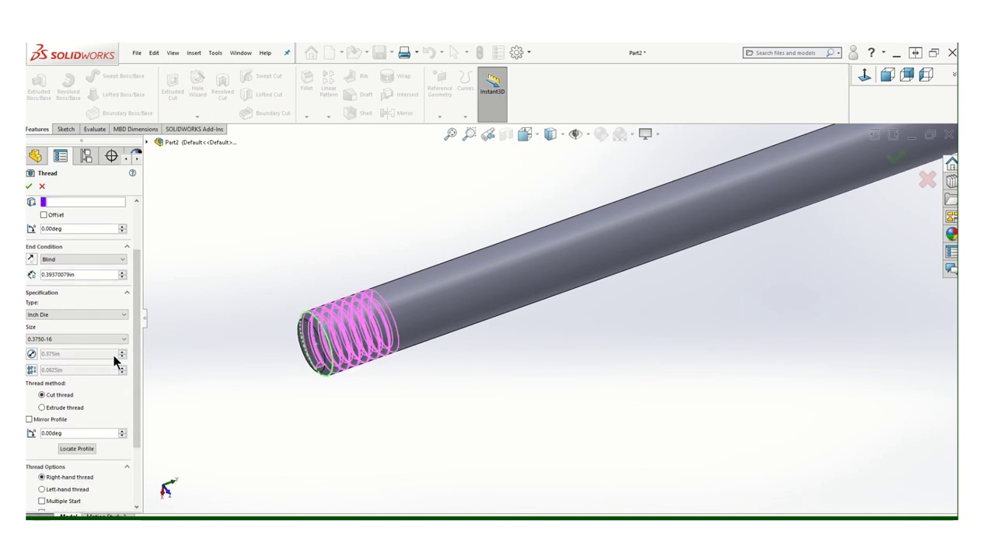
scroll(36, 355, down, 3)
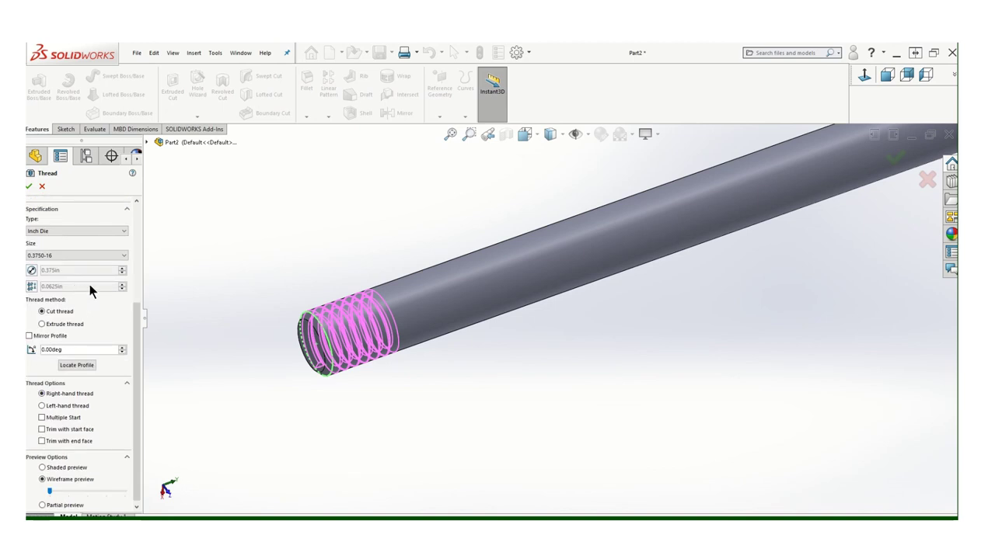
scroll(107, 296, up, 3)
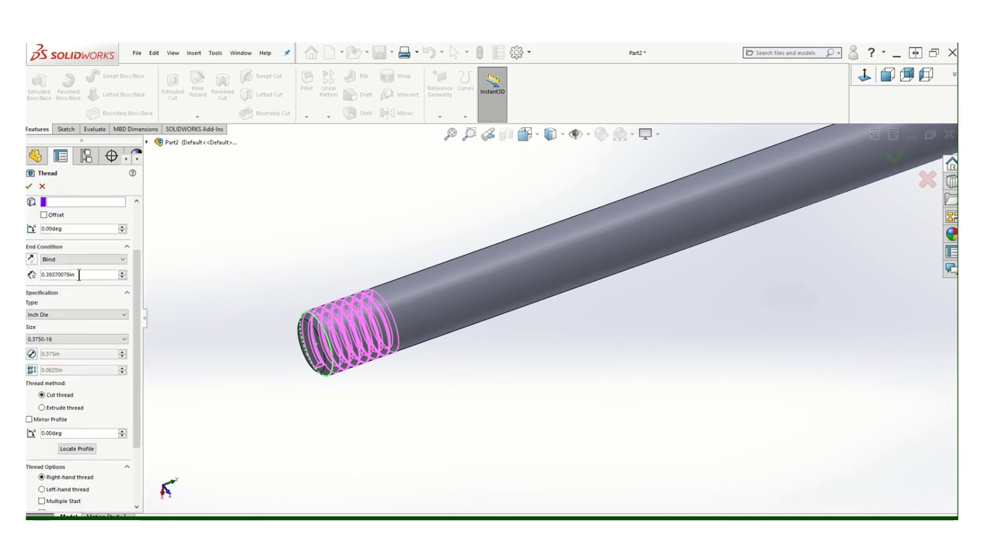
drag(78, 275, 43, 276)
text(.825)
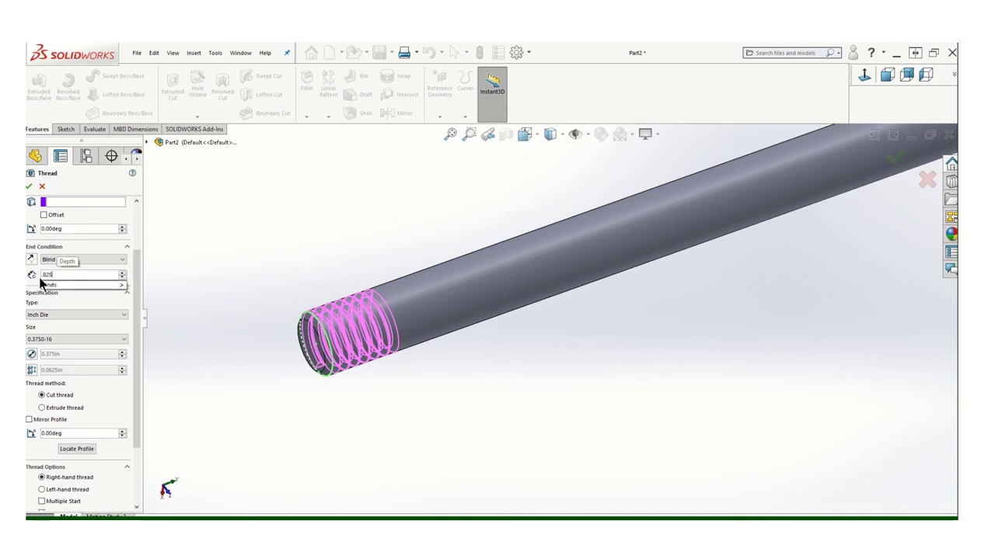
key(Return)
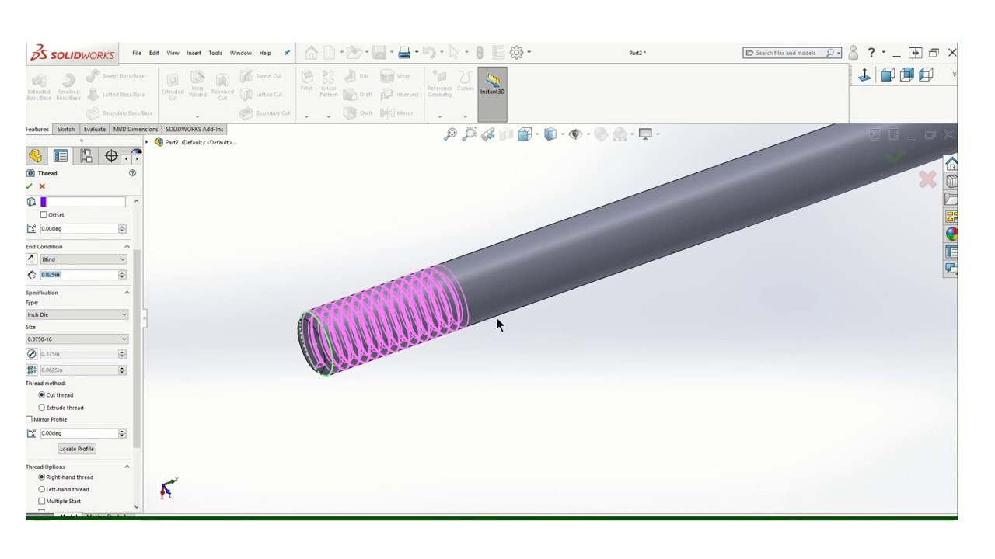
click(29, 186)
Step: Orbit the model to show the screw head and hex socket
scroll(590, 357, up, 3)
middle_drag(637, 357, 613, 355)
scroll(614, 378, up, 1)
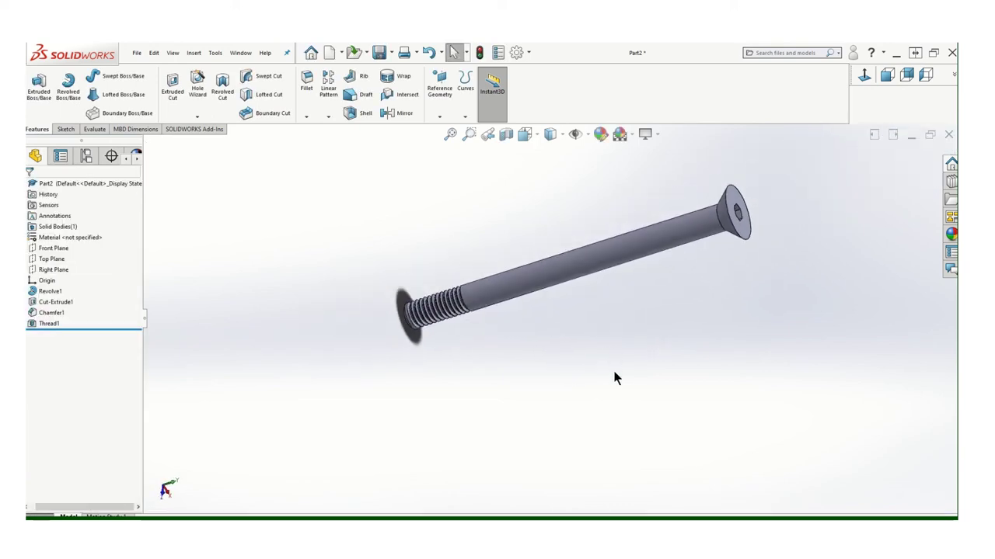